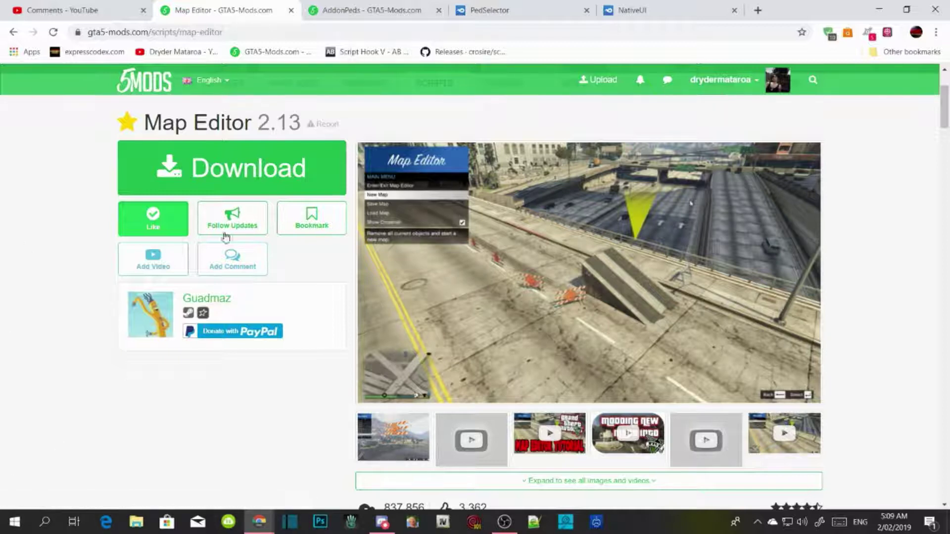
# Save PedSelector.rar from its MediaFire download link to the Desktop.
pyautogui.click(388, 10)
pyautogui.click(473, 11)
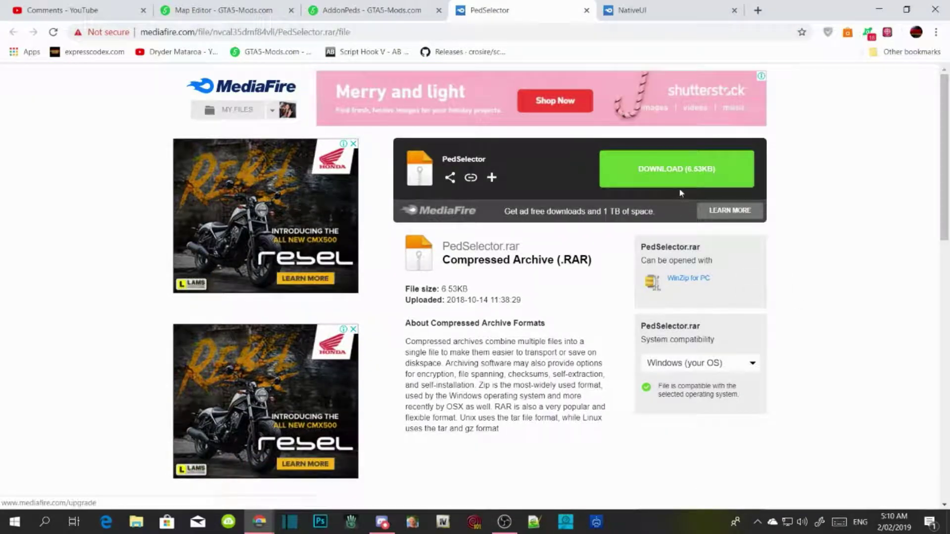
pyautogui.rightClick(684, 168)
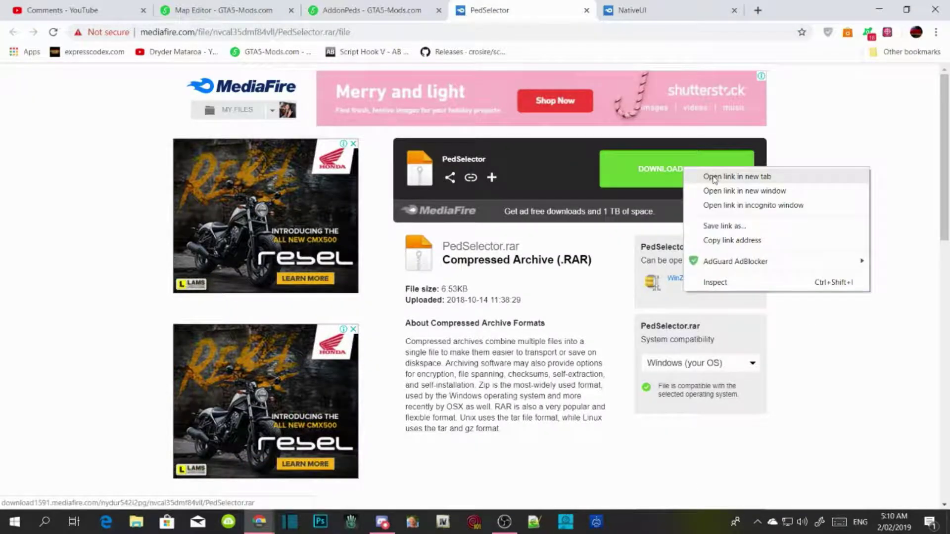
pyautogui.click(712, 176)
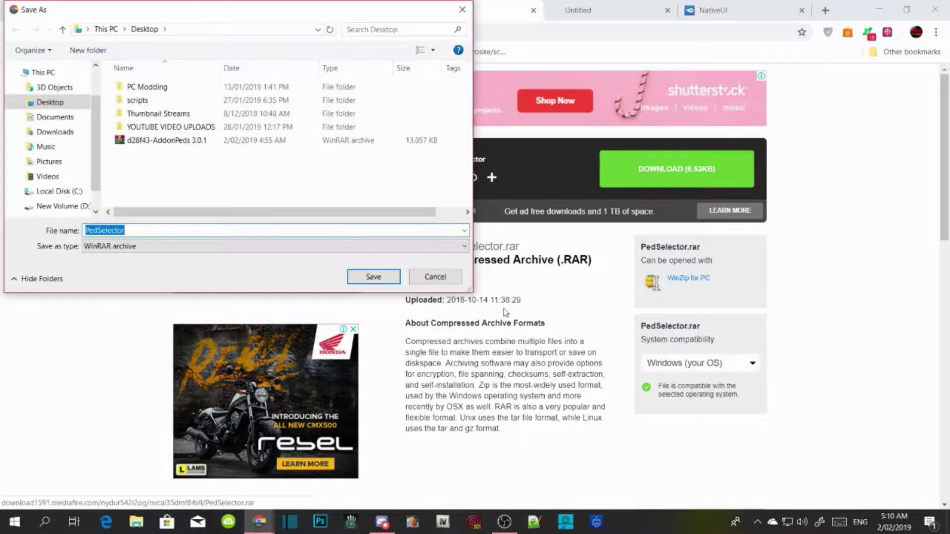
pyautogui.click(382, 280)
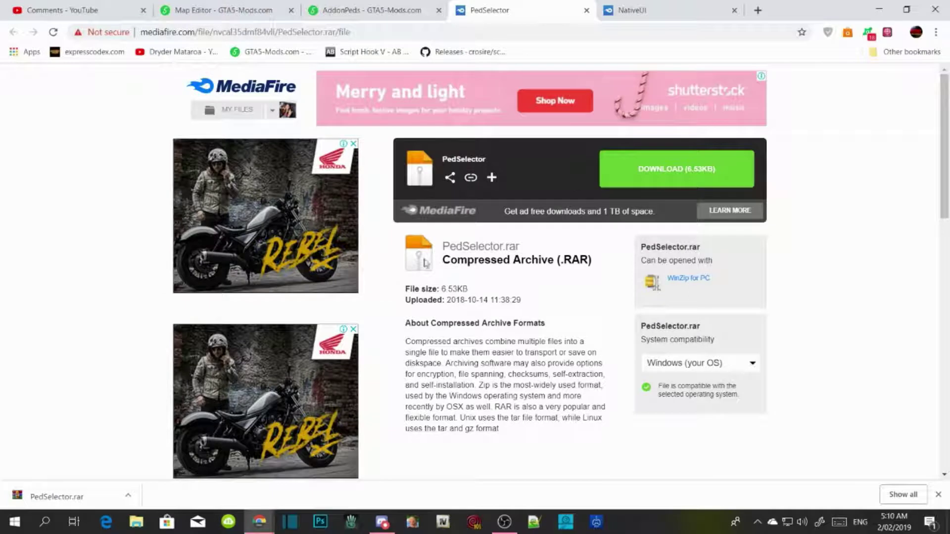
# Save NativeUI.rar to the Desktop, then return to the PedSelector page and dismiss the downloads bar.
pyautogui.click(700, 10)
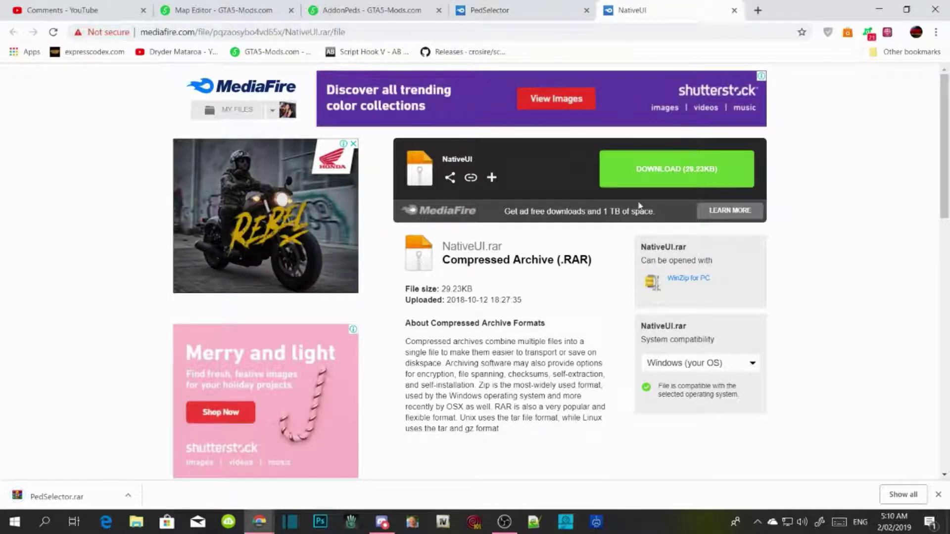
pyautogui.rightClick(675, 173)
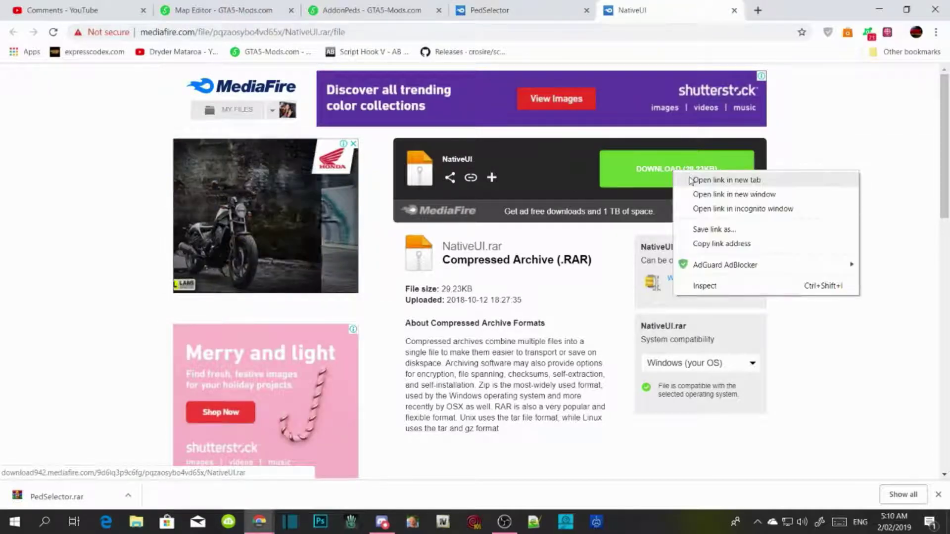
pyautogui.click(692, 180)
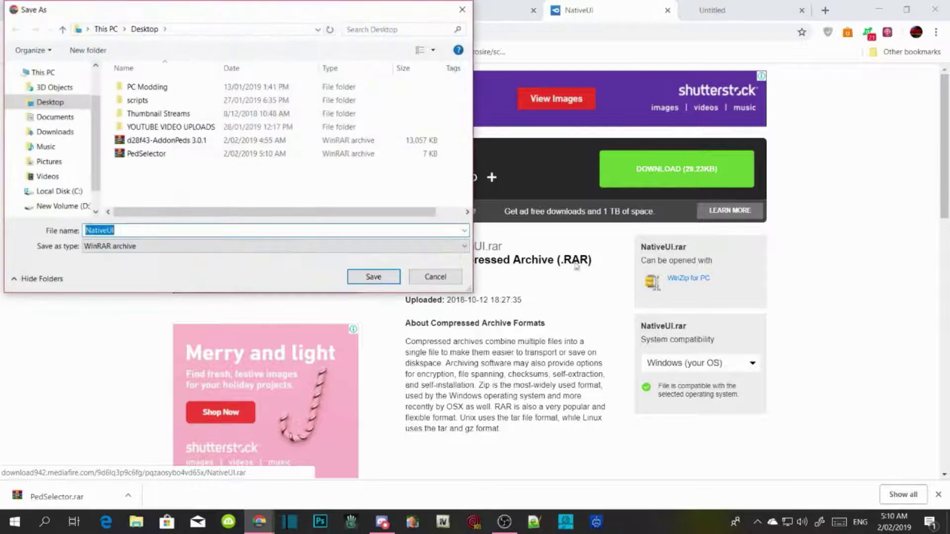
pyautogui.click(374, 277)
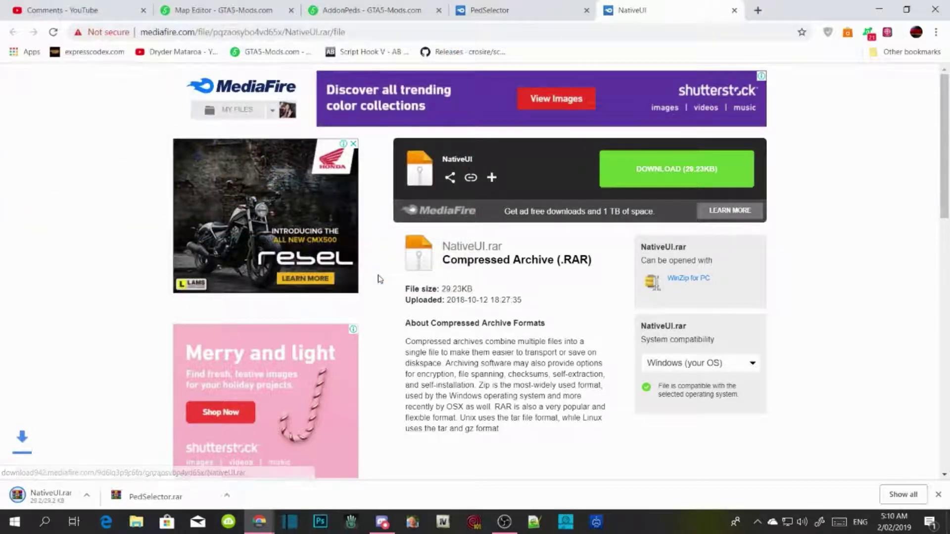
pyautogui.click(510, 9)
pyautogui.click(643, 9)
pyautogui.click(489, 9)
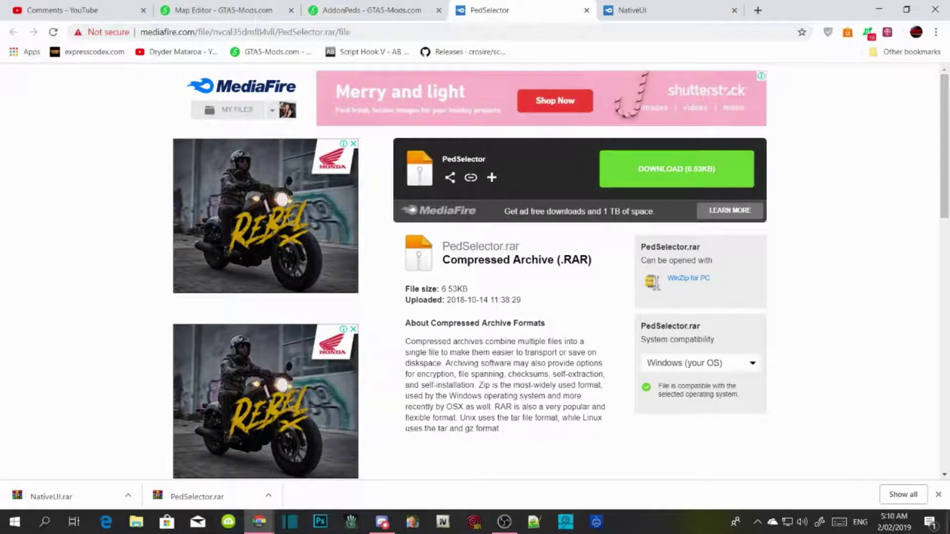
pyautogui.click(938, 494)
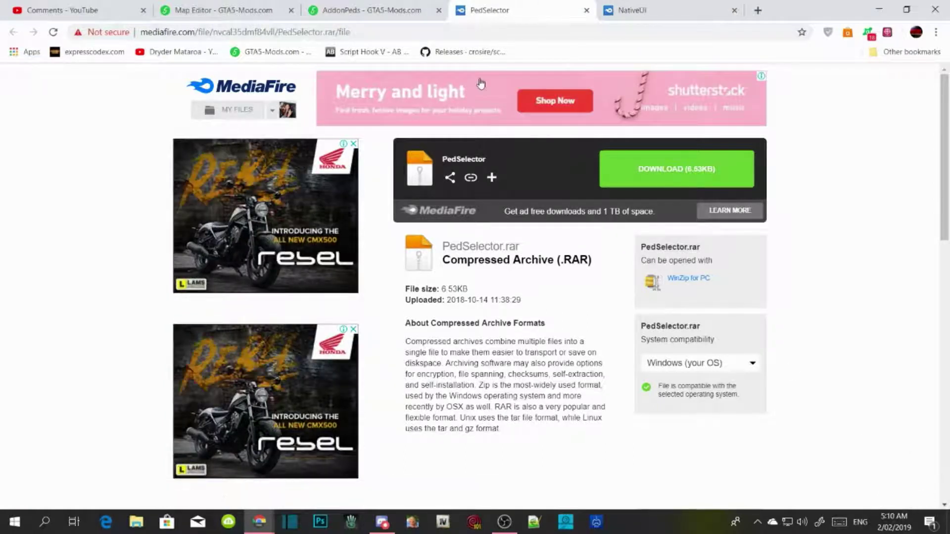
# Minimize Chrome and move the PedSelector and NativeUI archives into the right icon column.
pyautogui.click(882, 7)
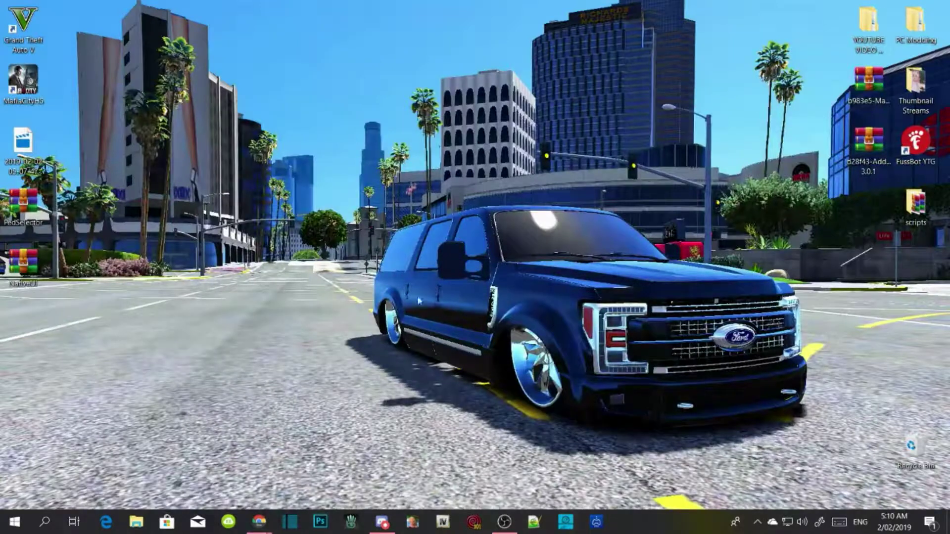
pyautogui.moveTo(23, 203); pyautogui.dragTo(869, 207)
pyautogui.moveTo(23, 262); pyautogui.dragTo(916, 287)
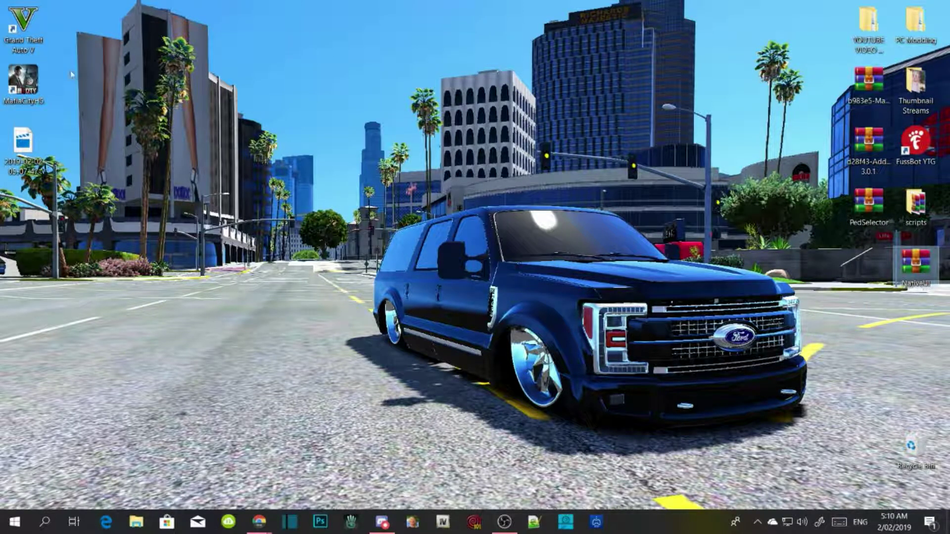
# Open the Grand Theft Auto V install folder from its shortcut and launch OpenIV.
pyautogui.rightClick(31, 32)
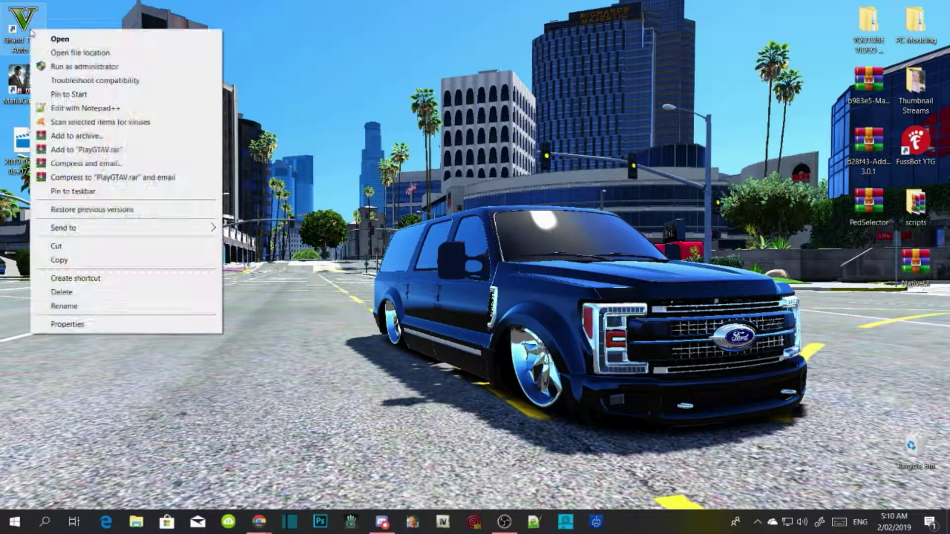
pyautogui.click(80, 52)
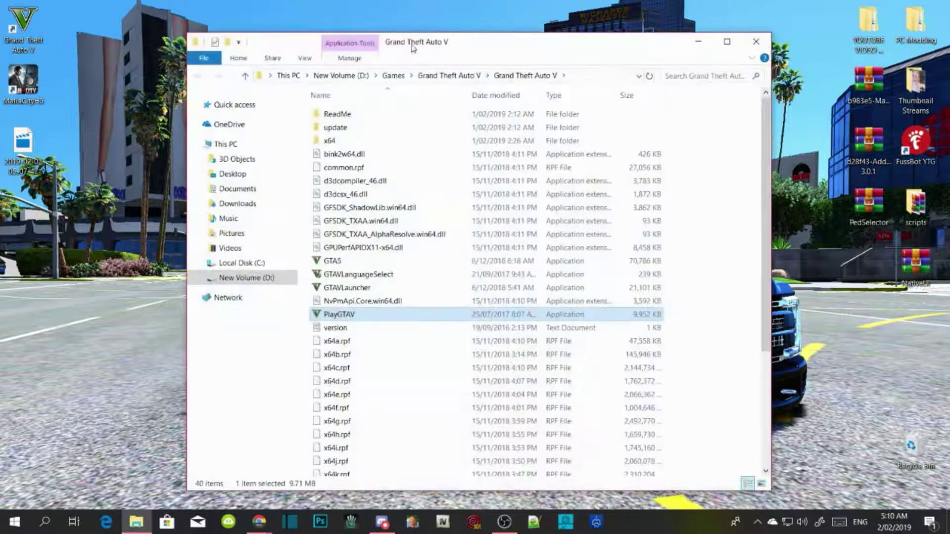
pyautogui.moveTo(475, 39); pyautogui.dragTo(368, 32)
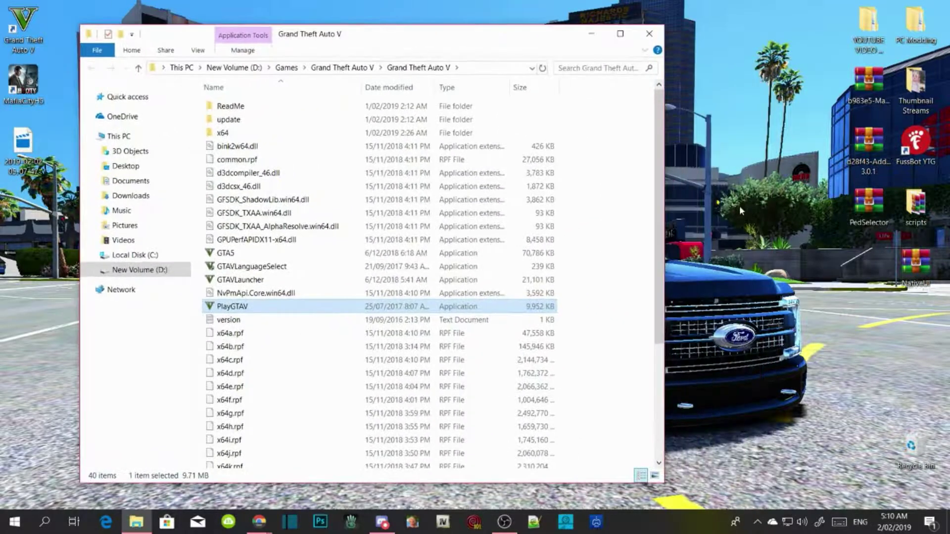
pyautogui.click(638, 228)
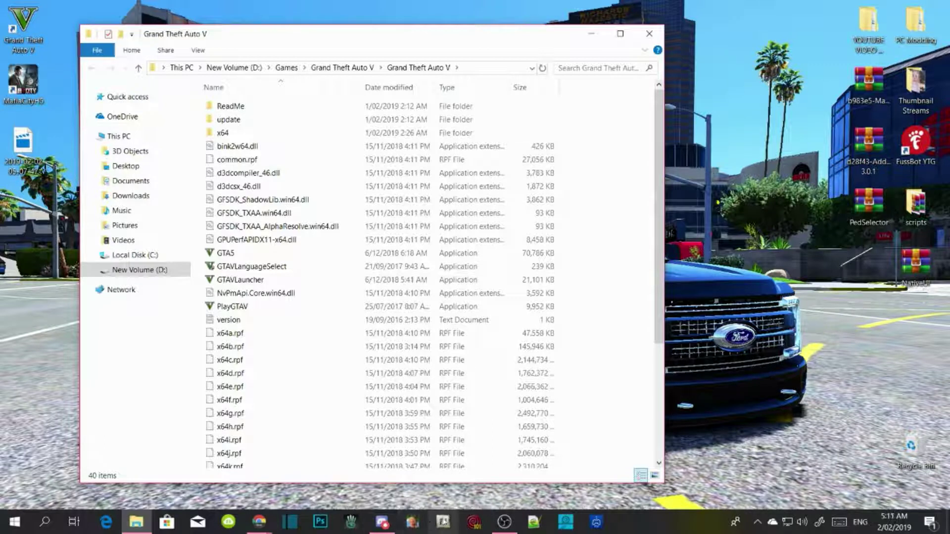
pyautogui.click(443, 522)
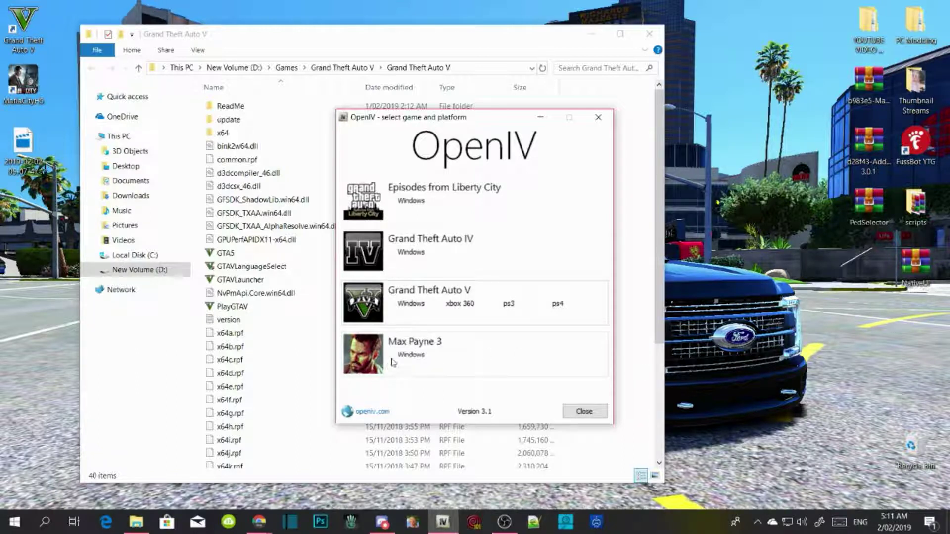
# Open GTA V for Windows and install ASI Loader, OpenIV.ASI and openCamera, creating the mods folder.
pyautogui.click(414, 306)
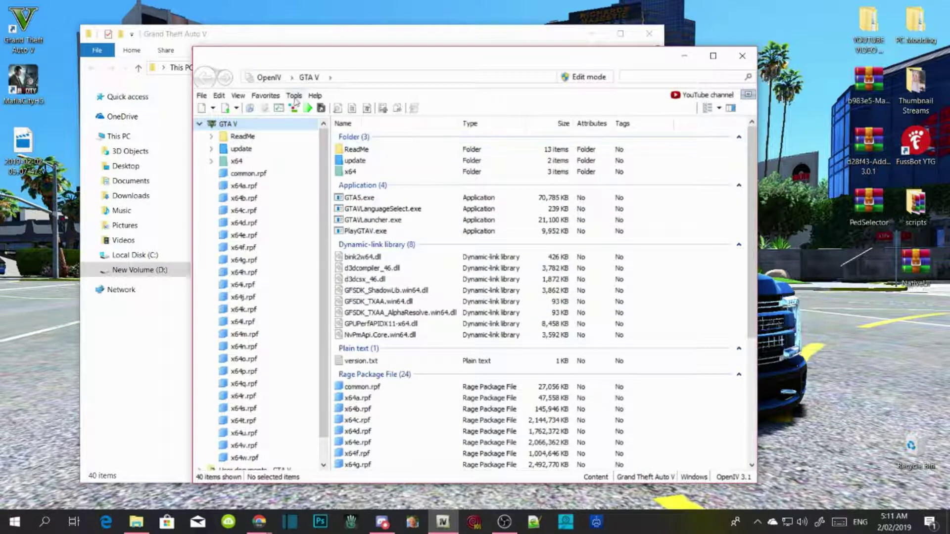
pyautogui.click(295, 101)
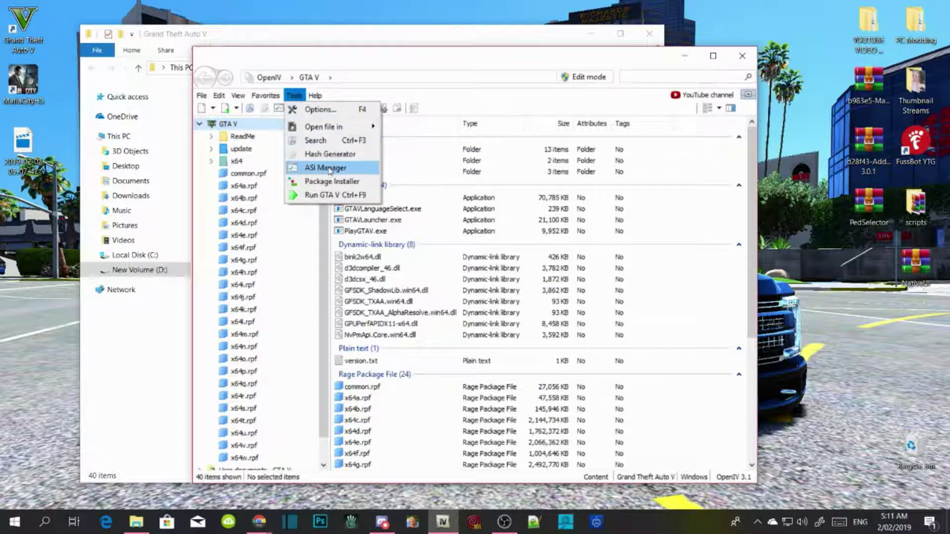
pyautogui.click(327, 168)
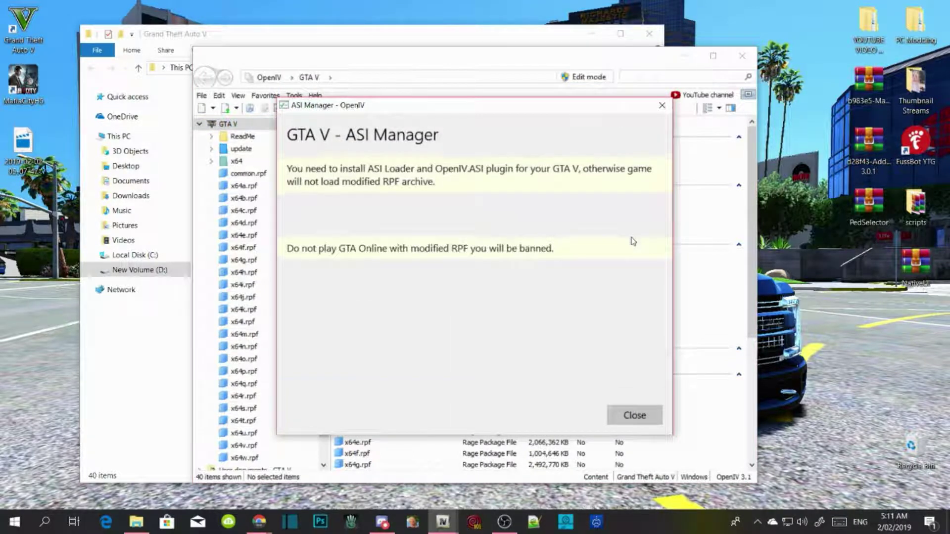
pyautogui.click(619, 227)
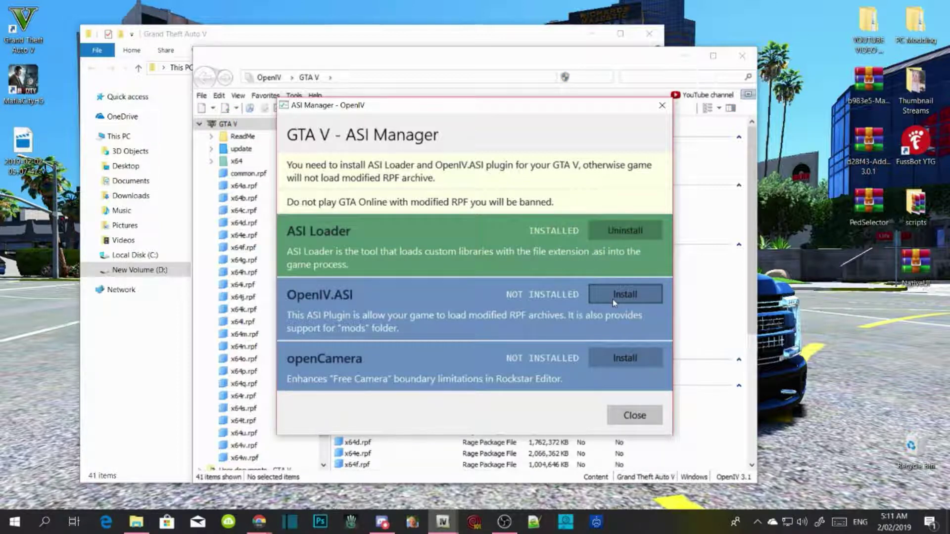
pyautogui.click(613, 299)
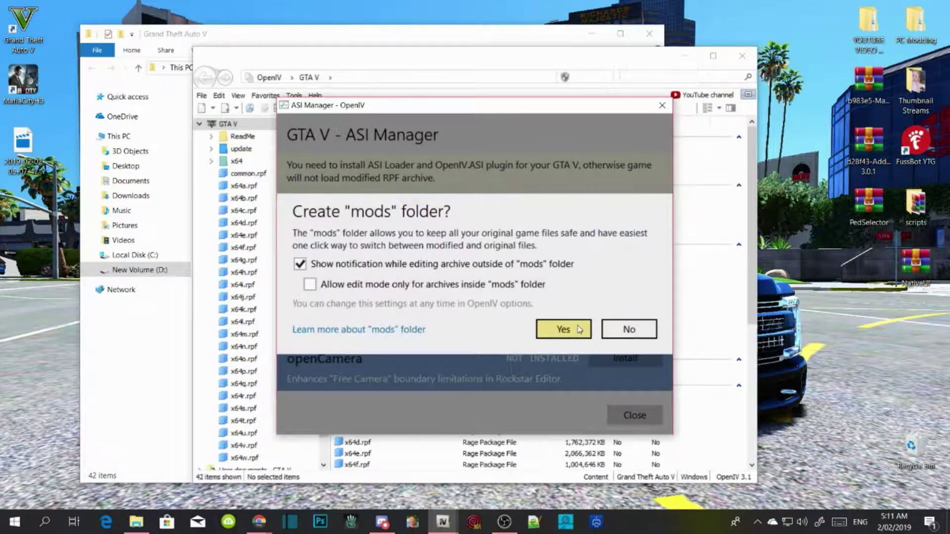
pyautogui.click(563, 328)
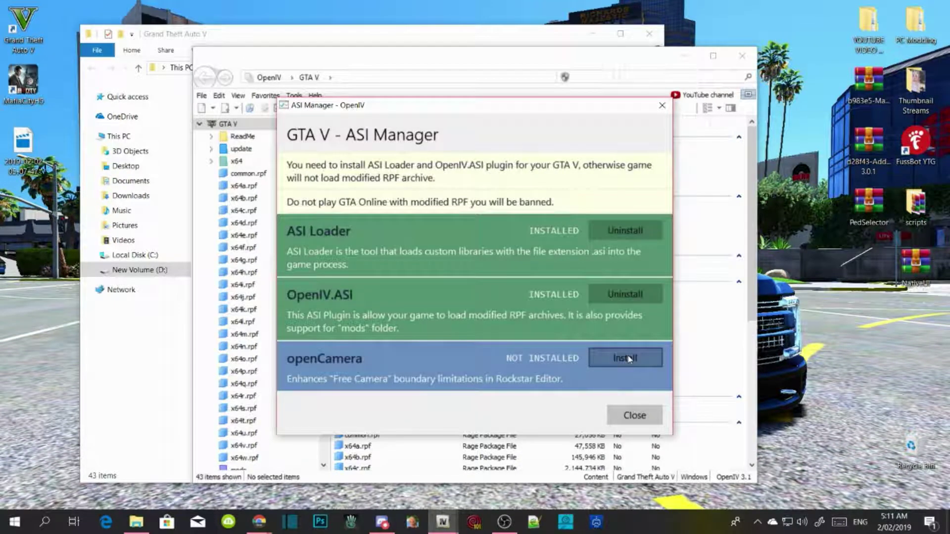
pyautogui.click(628, 358)
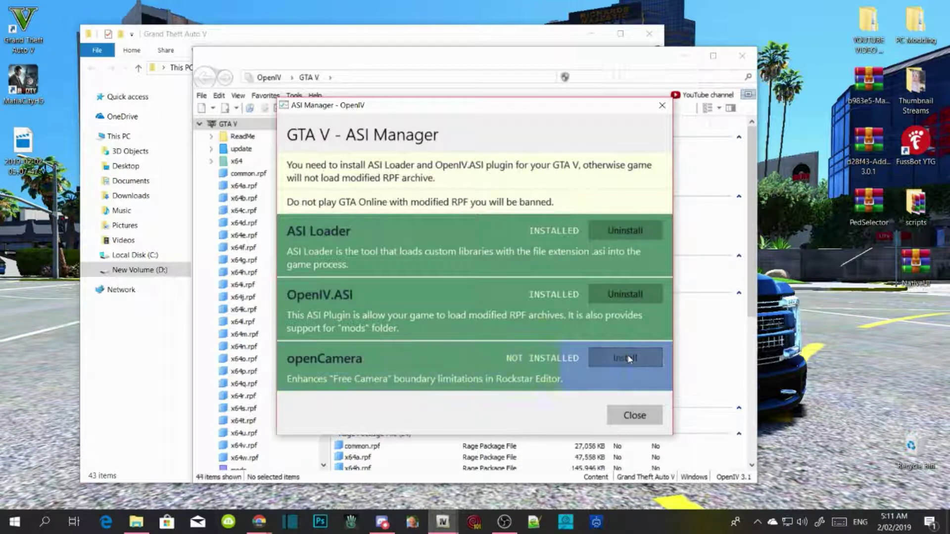
pyautogui.click(631, 418)
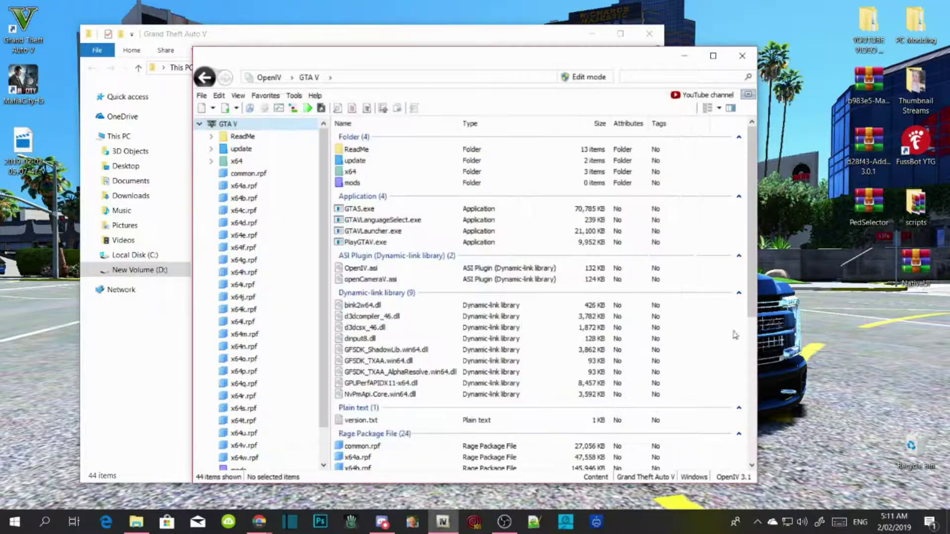
pyautogui.click(686, 59)
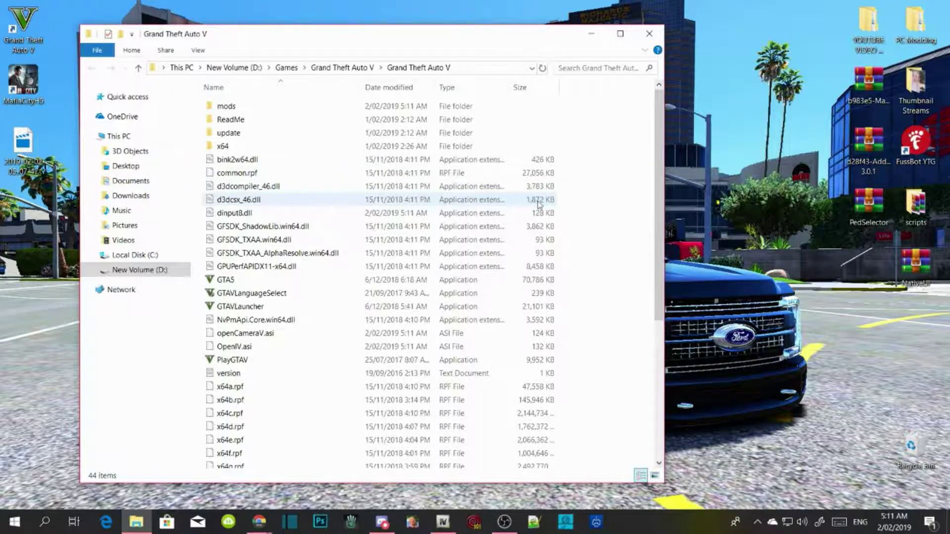
# Copy dinput8.dll and ScriptHookV.dll from ScriptHookV 1.46\bin into the GTA V folder, replacing dinput8.dll.
pyautogui.moveTo(511, 34); pyautogui.dragTo(456, 27)
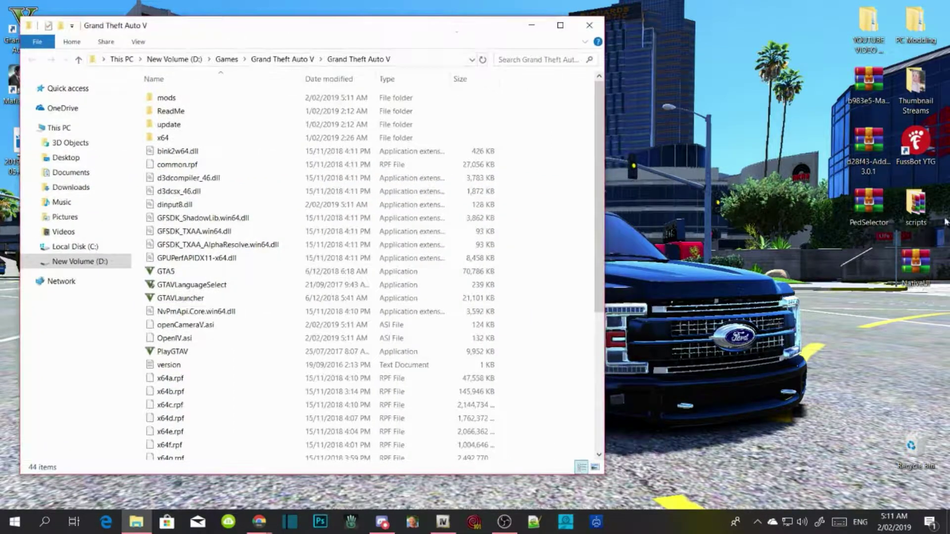
pyautogui.doubleClick(921, 30)
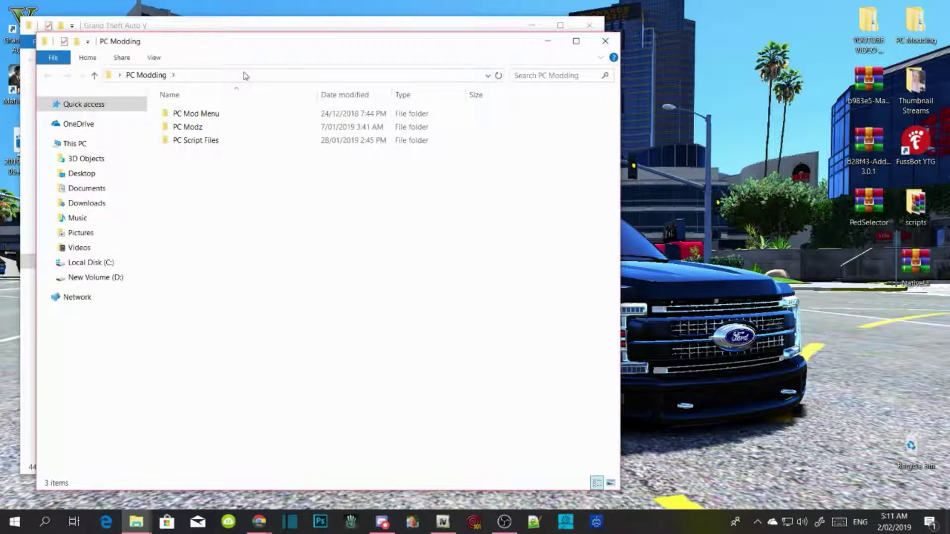
pyautogui.doubleClick(191, 140)
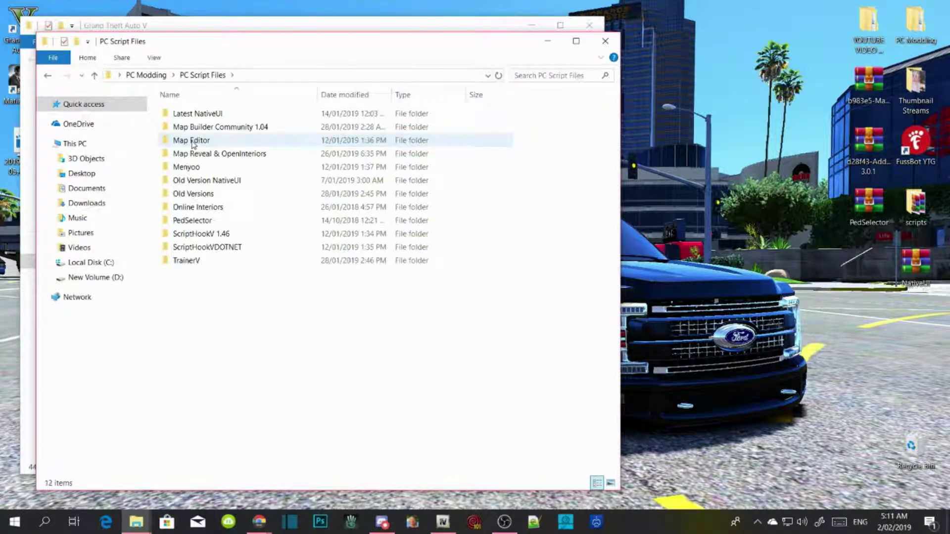
pyautogui.moveTo(180, 52); pyautogui.dragTo(787, 41)
pyautogui.scroll(-5, 321, 272)
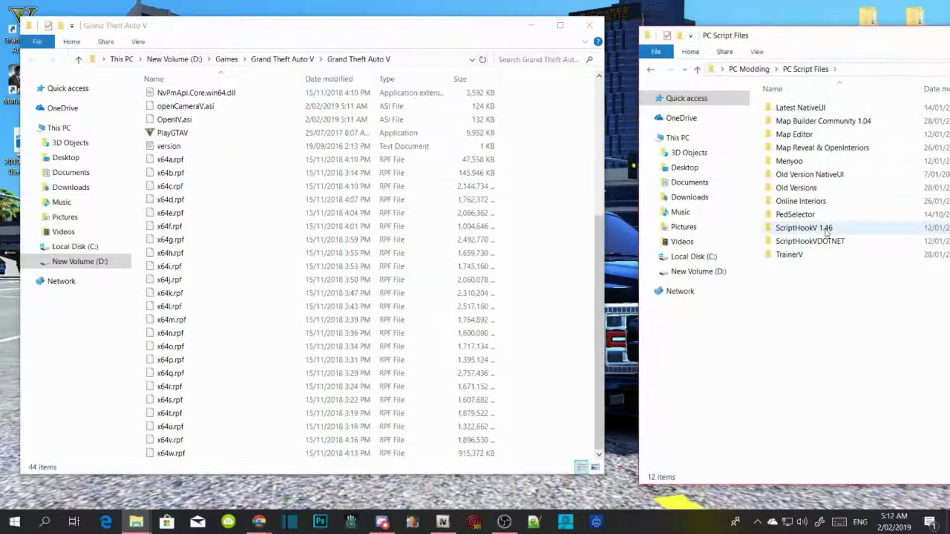
pyautogui.doubleClick(804, 227)
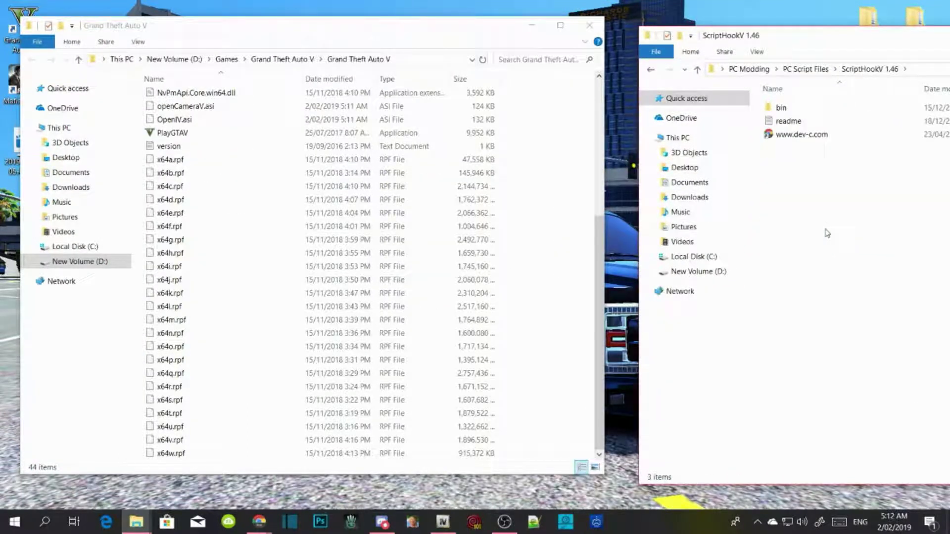
pyautogui.doubleClick(783, 110)
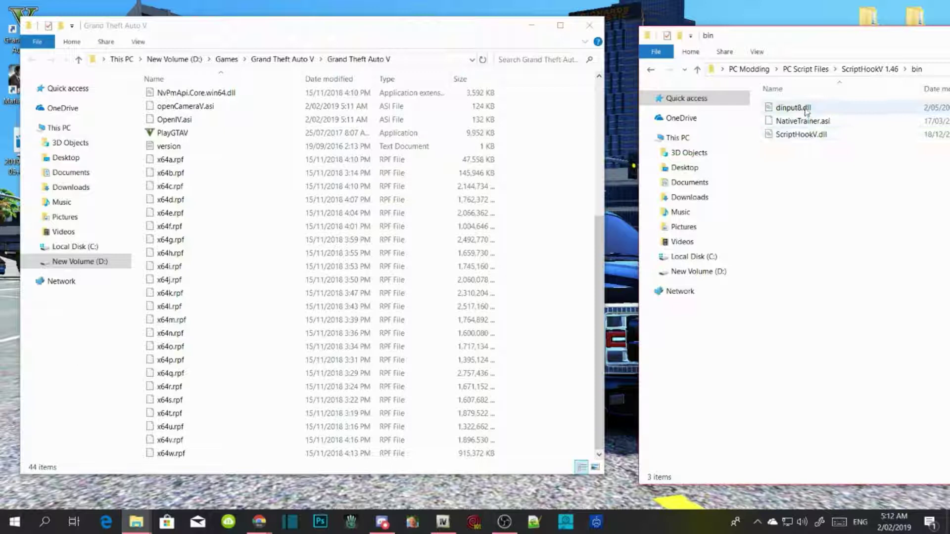
pyautogui.click(806, 109)
pyautogui.keyDown('ctrl'); pyautogui.click(811, 140); pyautogui.keyUp('ctrl')
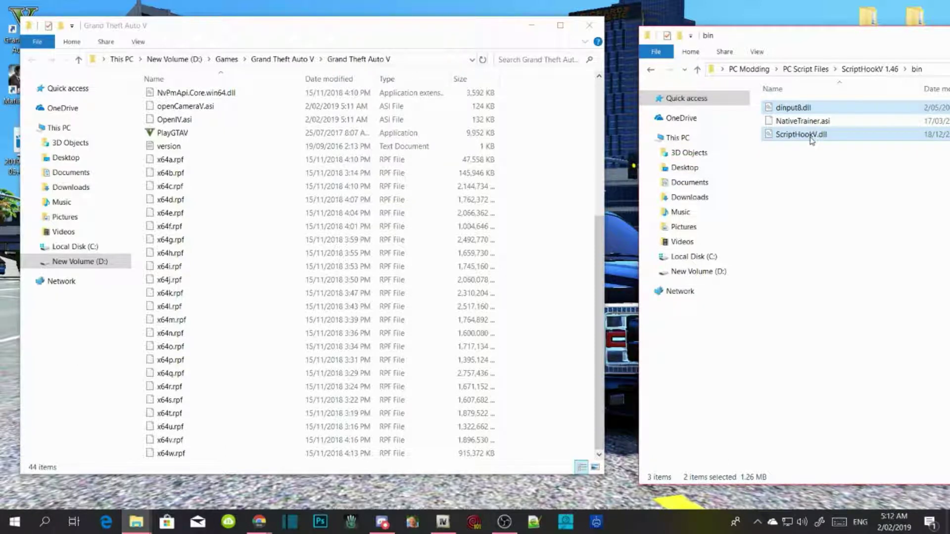
pyautogui.moveTo(811, 139); pyautogui.dragTo(552, 295)
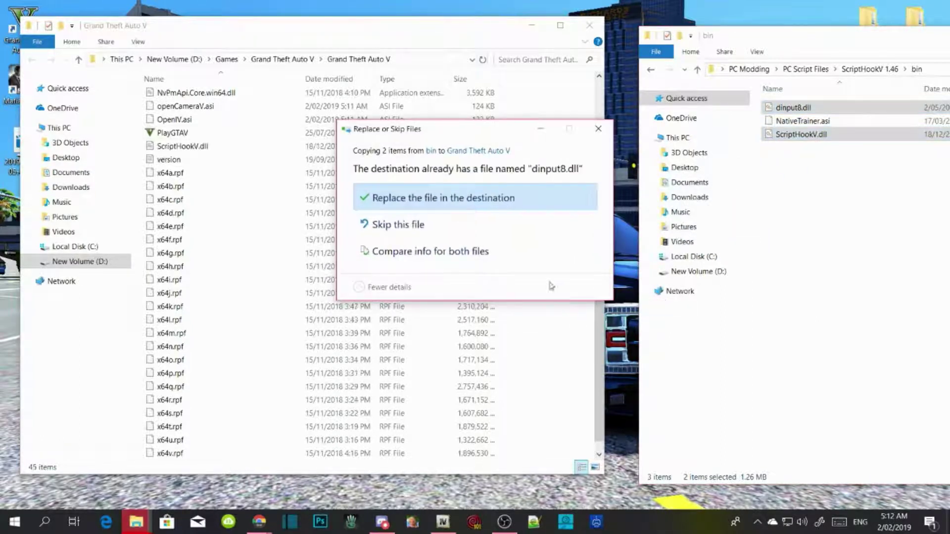
pyautogui.click(482, 200)
# Copy ScriptHookVDotNet.asi, ScriptHookVDotNet2.dll and ScriptHookVDotNet2 from ScriptHookVDOTNET into the GTA V folder.
pyautogui.hotkey('alt', 'Left')
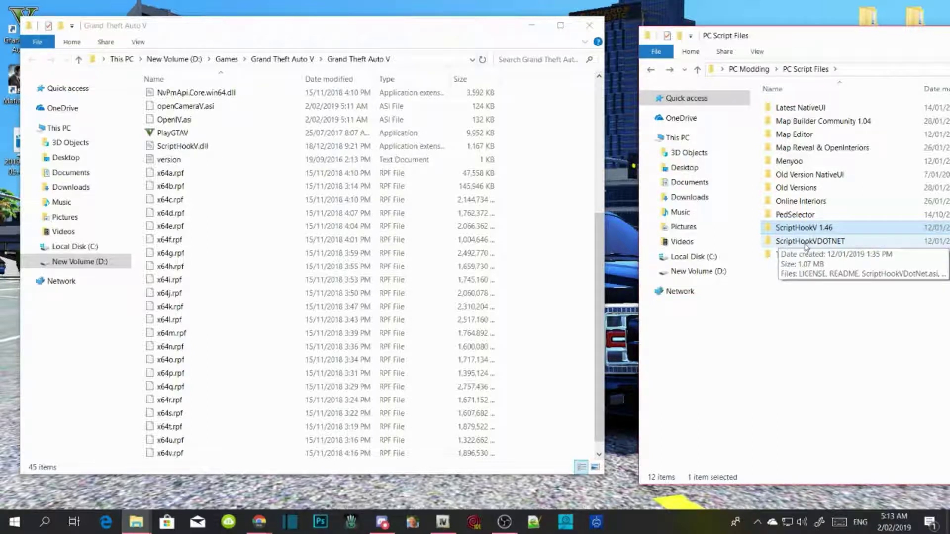
pyautogui.doubleClick(806, 242)
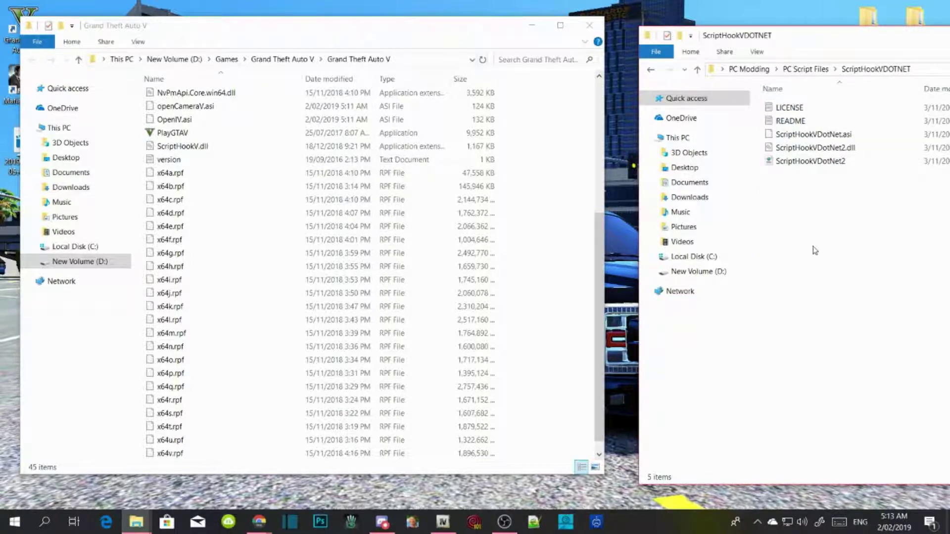
pyautogui.click(821, 136)
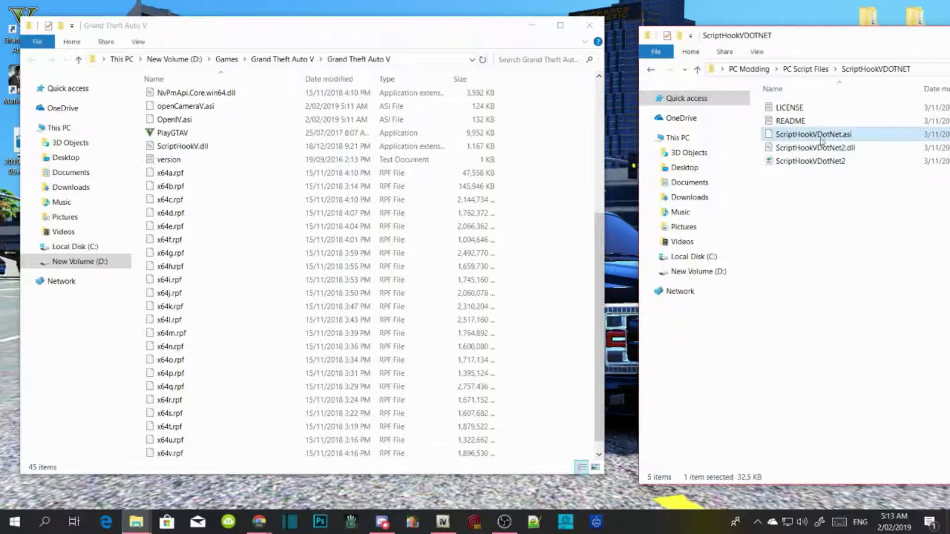
pyautogui.keyDown('ctrl'); pyautogui.click(822, 148); pyautogui.keyUp('ctrl')
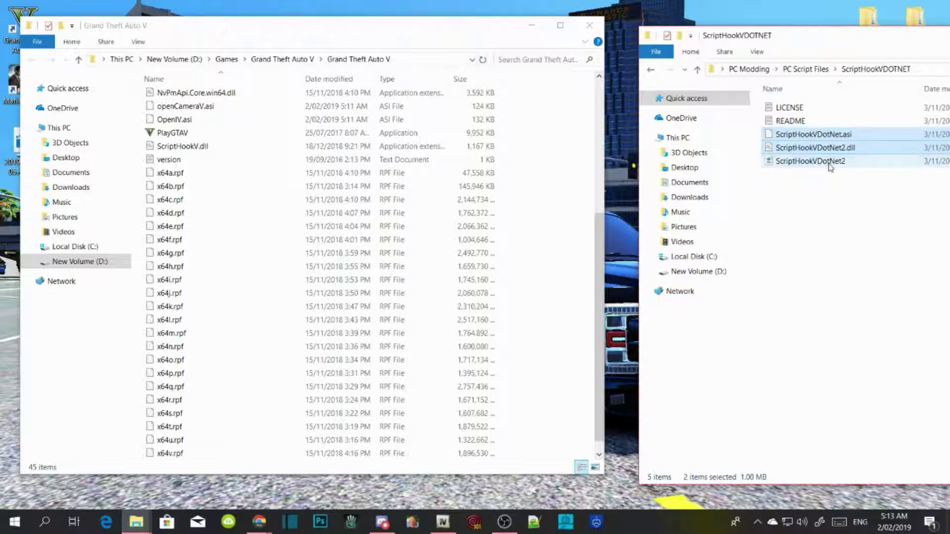
pyautogui.keyDown('ctrl'); pyautogui.click(831, 161); pyautogui.keyUp('ctrl')
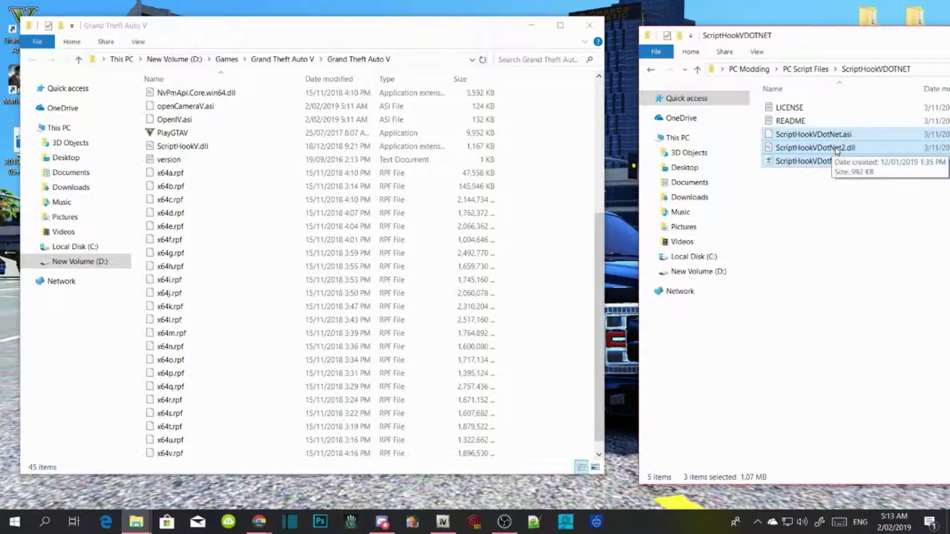
pyautogui.moveTo(836, 151); pyautogui.dragTo(554, 320)
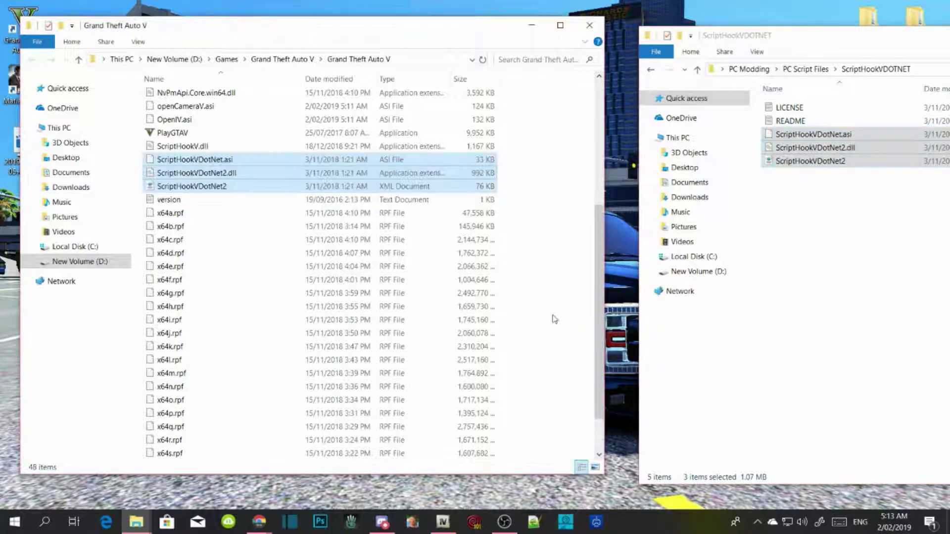
# Copy TrainerV.asi and the trainerv settings file from the TrainerV folder into the GTA V folder.
pyautogui.doubleClick(650, 69)
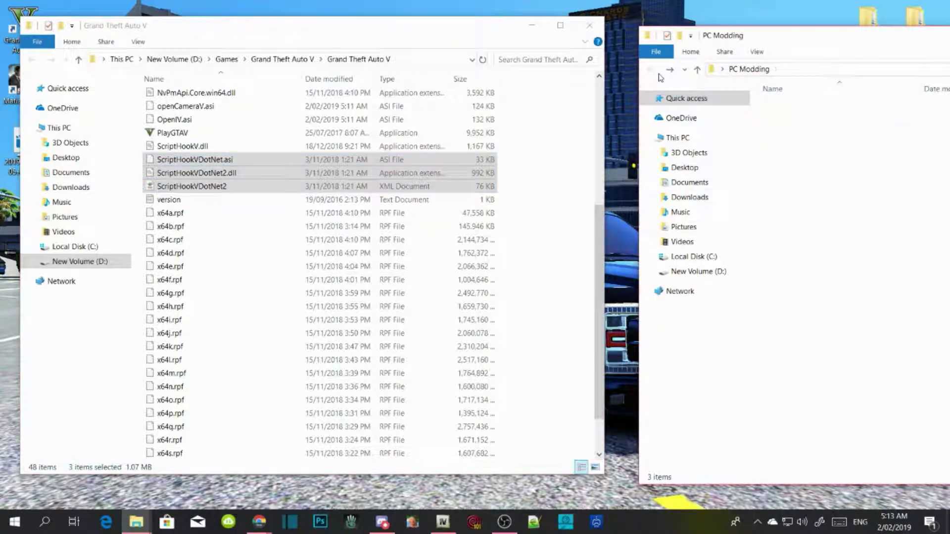
pyautogui.click(670, 69)
pyautogui.click(809, 294)
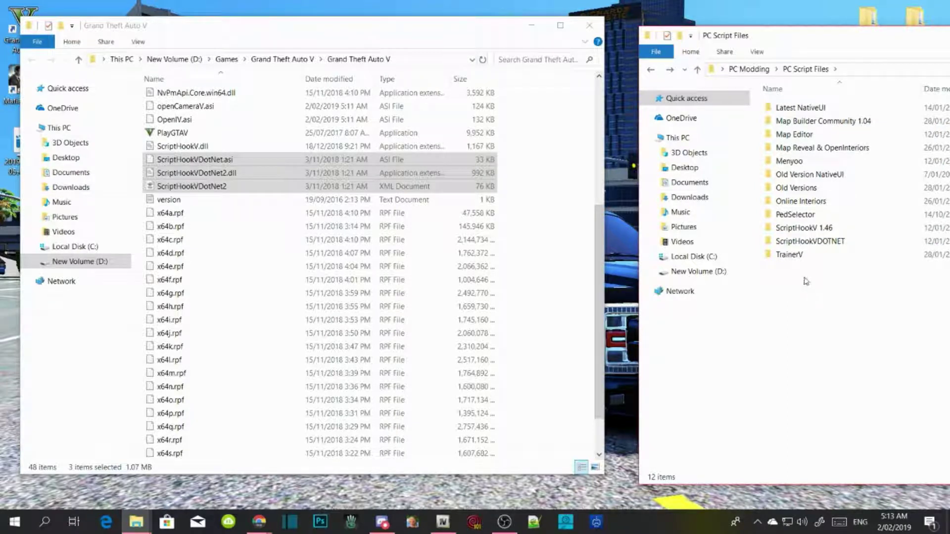
pyautogui.doubleClick(800, 256)
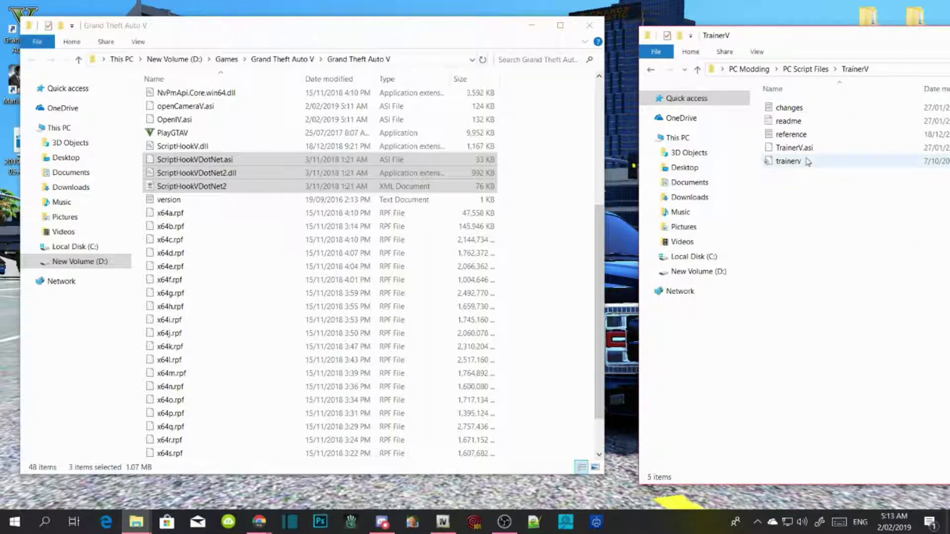
pyautogui.click(806, 152)
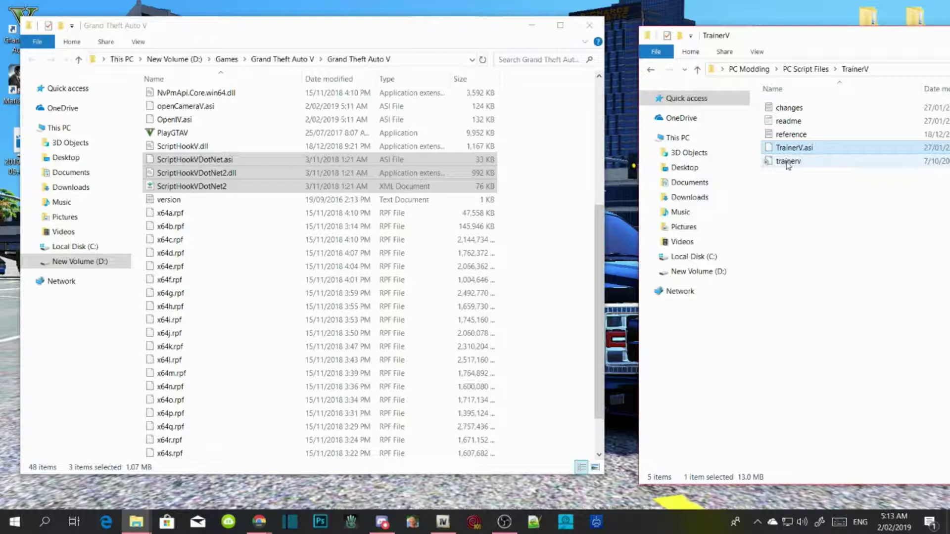
pyautogui.keyDown('ctrl'); pyautogui.click(788, 162); pyautogui.keyUp('ctrl')
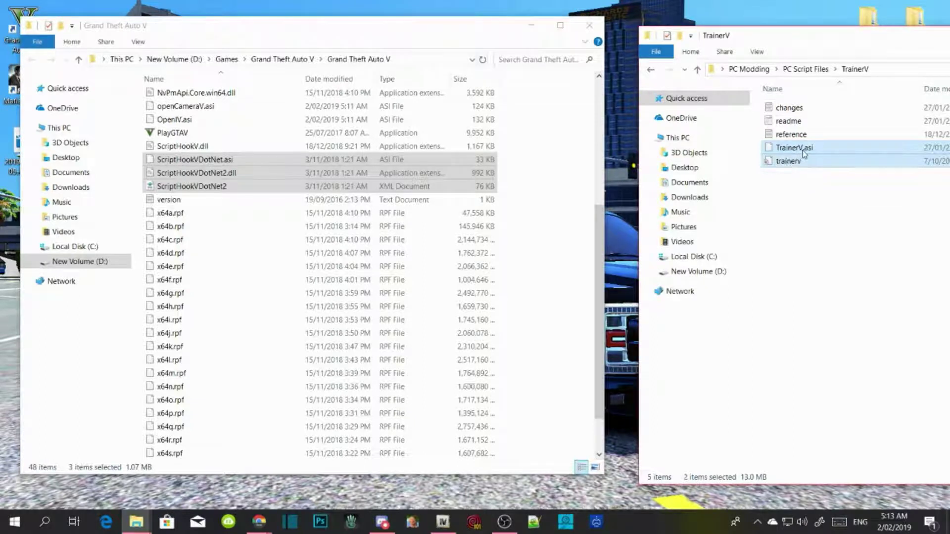
pyautogui.moveTo(804, 153); pyautogui.dragTo(552, 363)
pyautogui.click(651, 72)
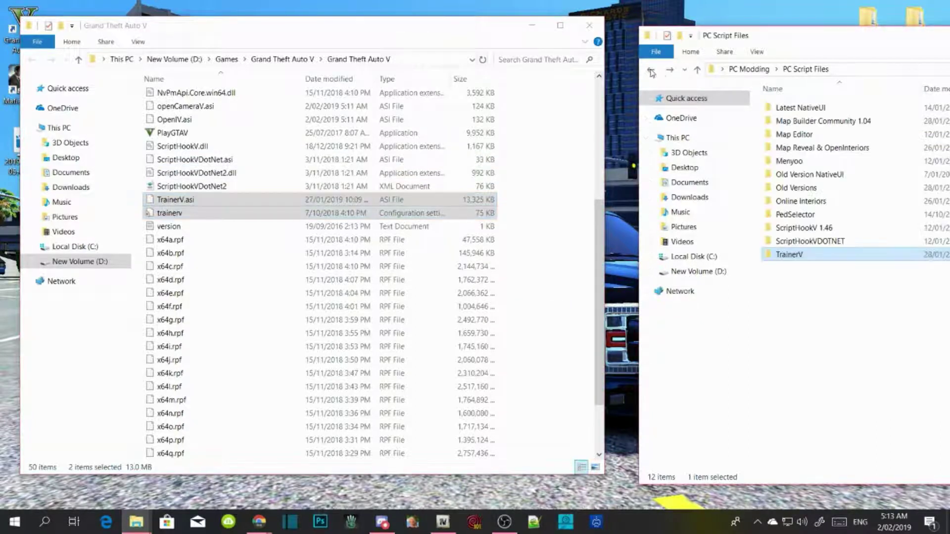
# Copy menyooStuff and Menyoo.asi from the Menyoo folder into the GTA V folder.
pyautogui.doubleClick(790, 162)
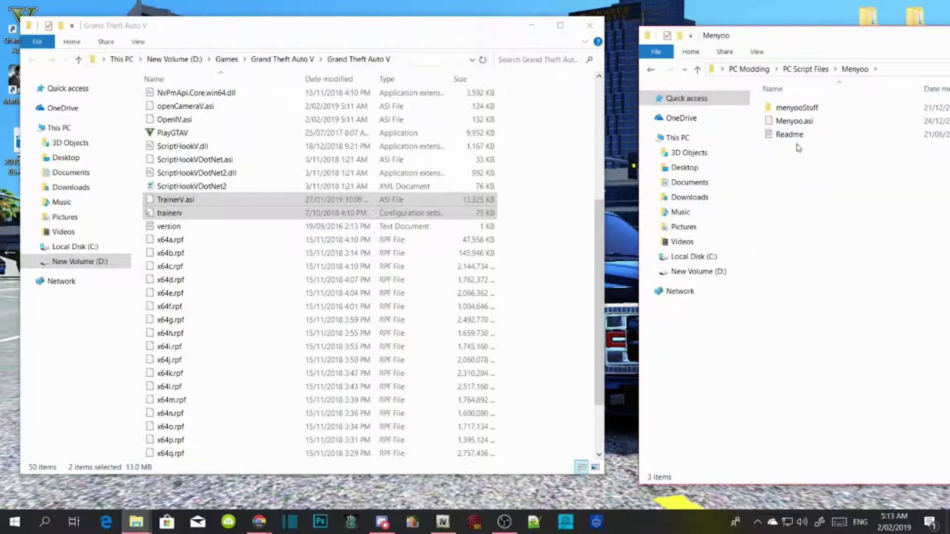
pyautogui.click(809, 110)
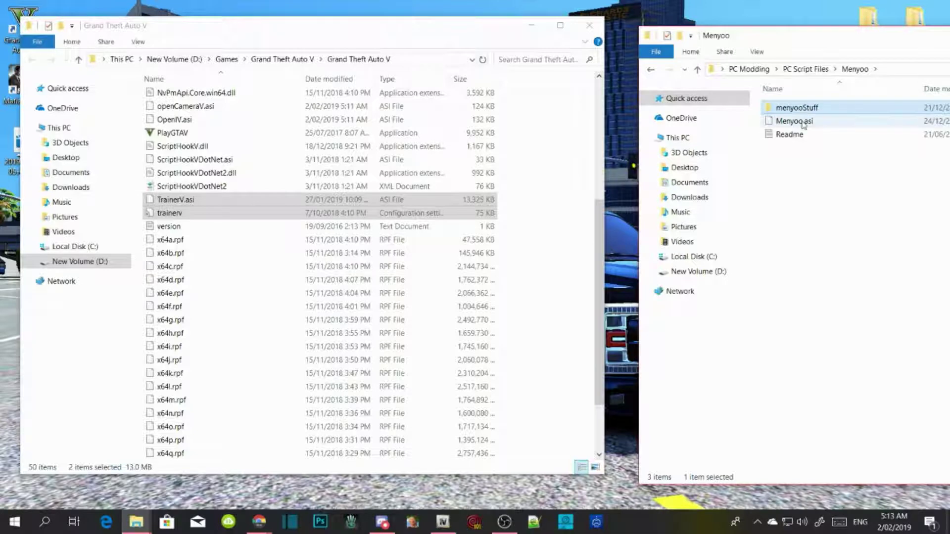
pyautogui.keyDown('shift'); pyautogui.click(804, 124); pyautogui.keyUp('shift')
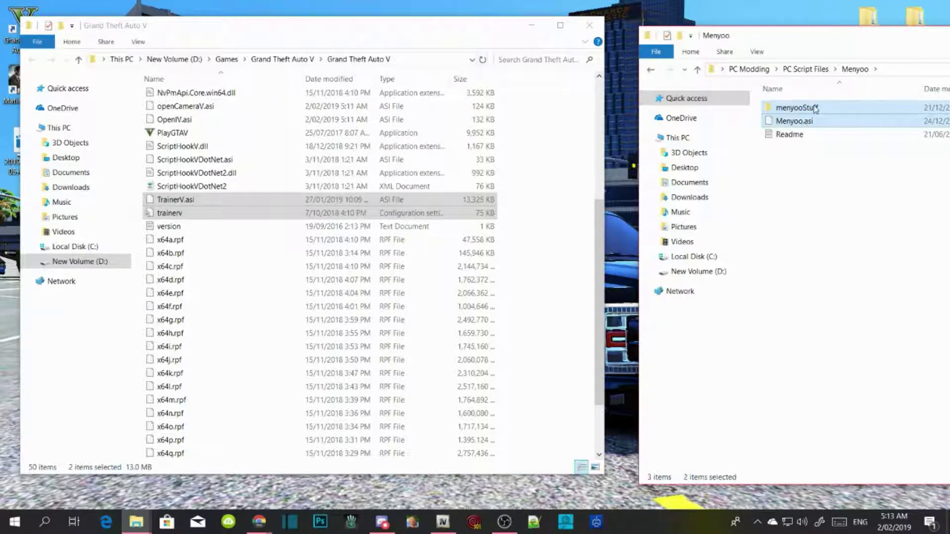
pyautogui.moveTo(815, 108); pyautogui.dragTo(553, 365)
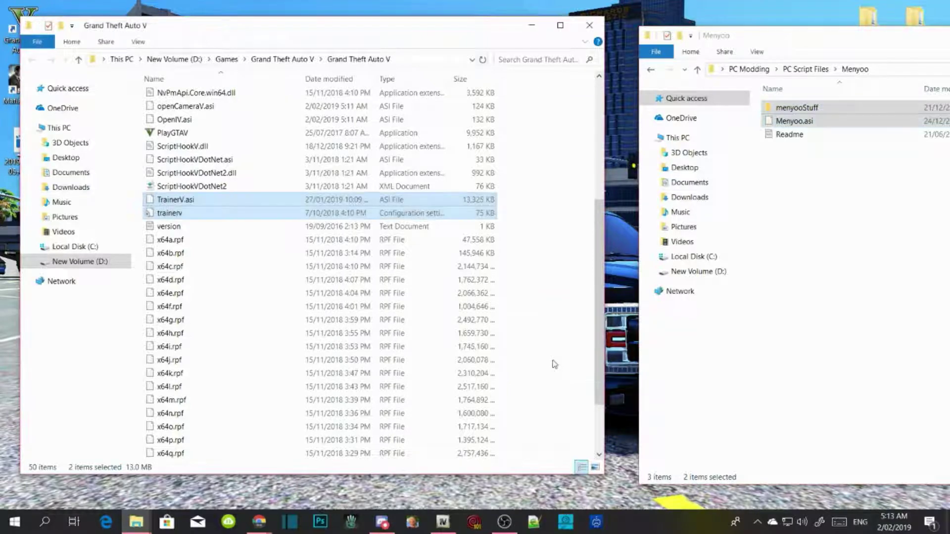
pyautogui.click(650, 70)
pyautogui.click(847, 367)
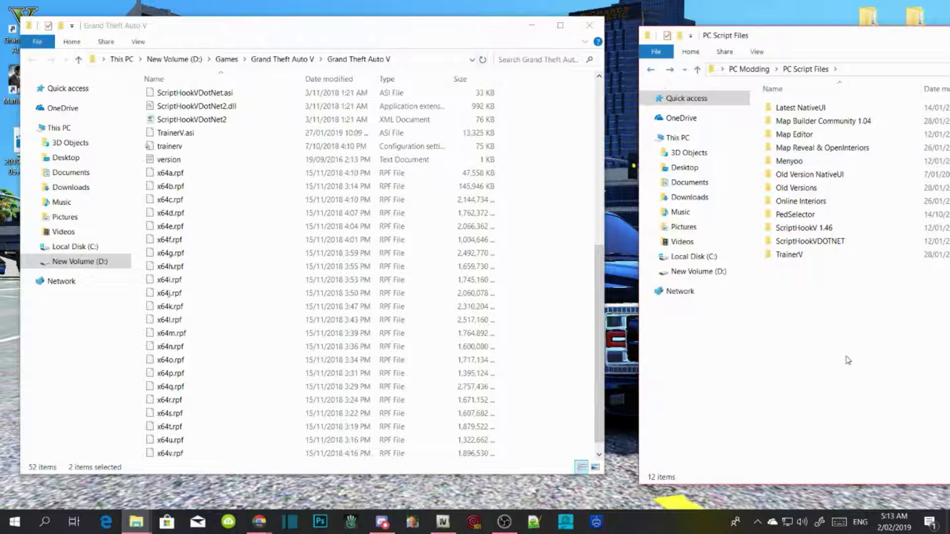
# Refresh the game folder, create a new folder named 'scripts', and open it.
pyautogui.rightClick(550, 139)
pyautogui.click(582, 191)
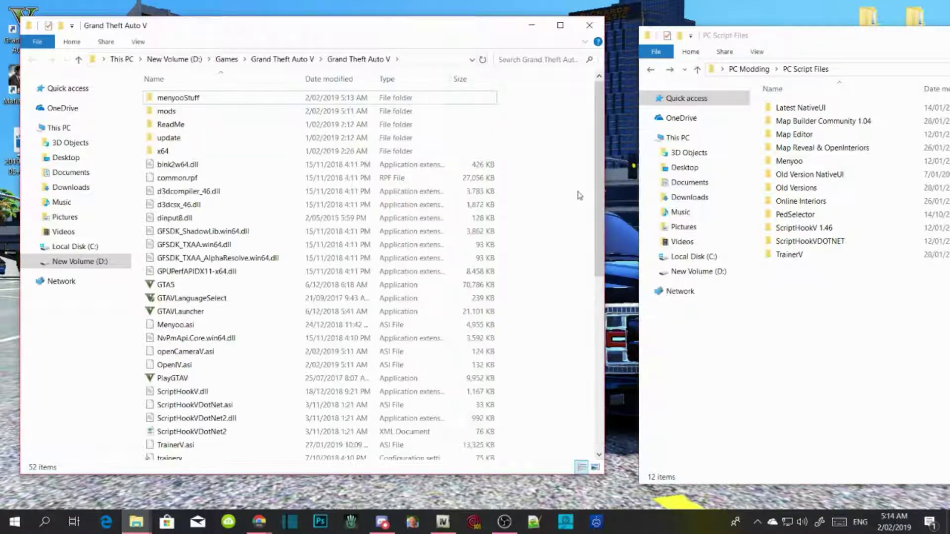
pyautogui.rightClick(570, 182)
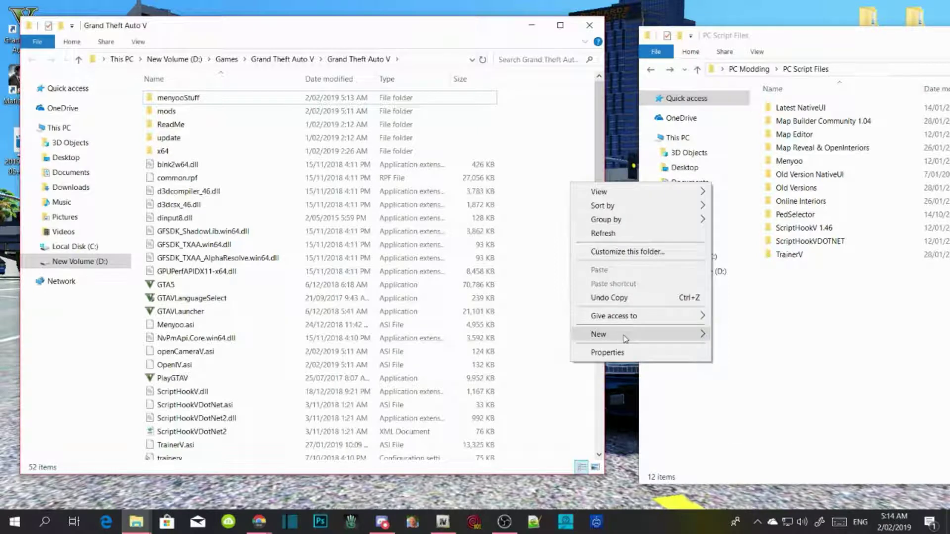
pyautogui.moveTo(625, 337)
pyautogui.click(730, 336)
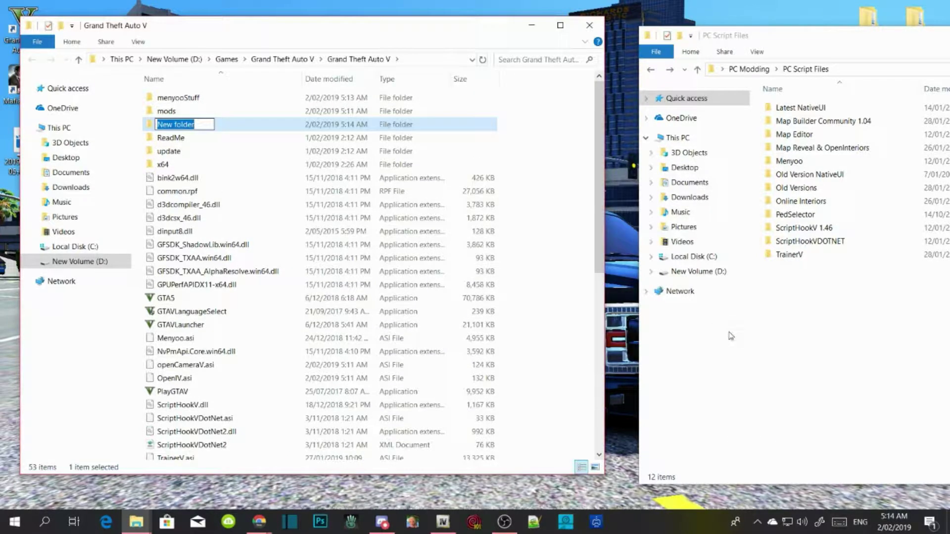
pyautogui.write('scripts')
pyautogui.press('Return')
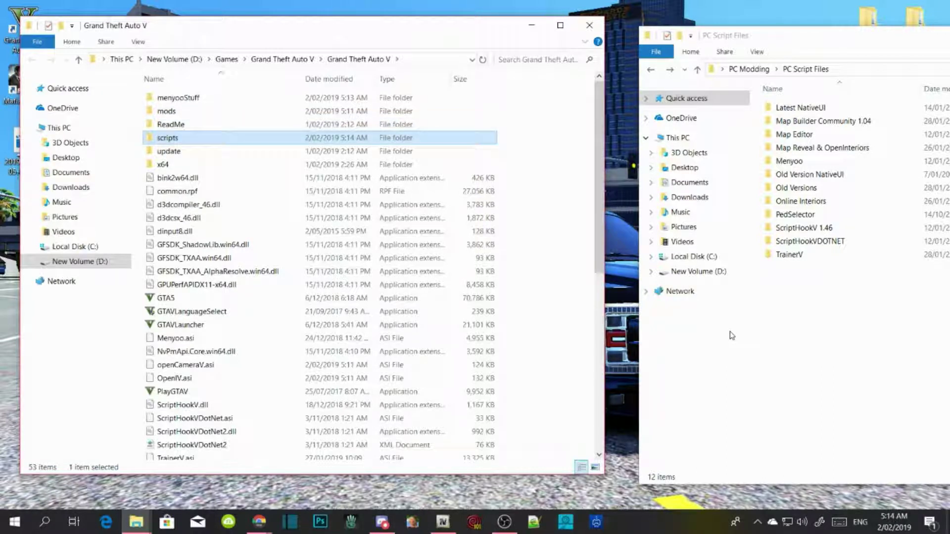
pyautogui.press('Return')
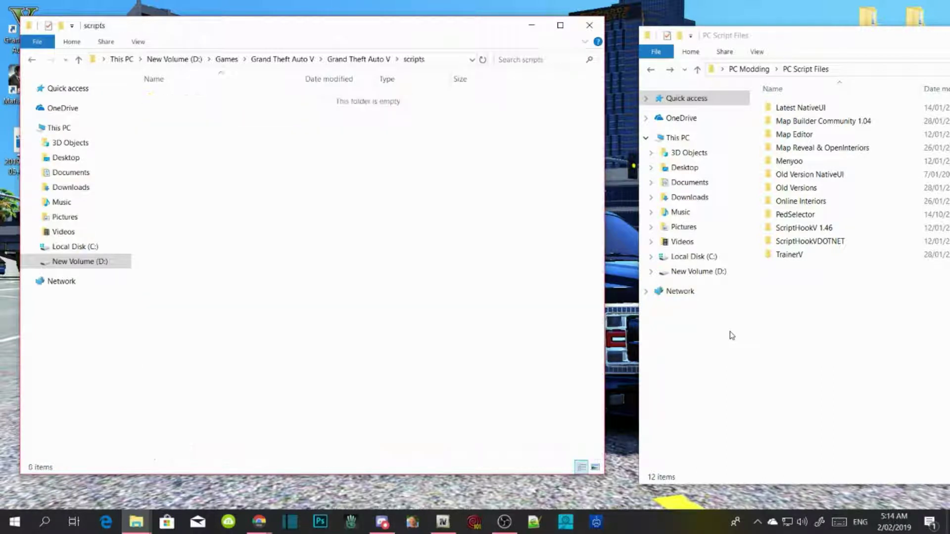
# Close the PC Script Files window.
pyautogui.click(854, 297)
pyautogui.moveTo(834, 52); pyautogui.dragTo(295, 78)
pyautogui.click(670, 61)
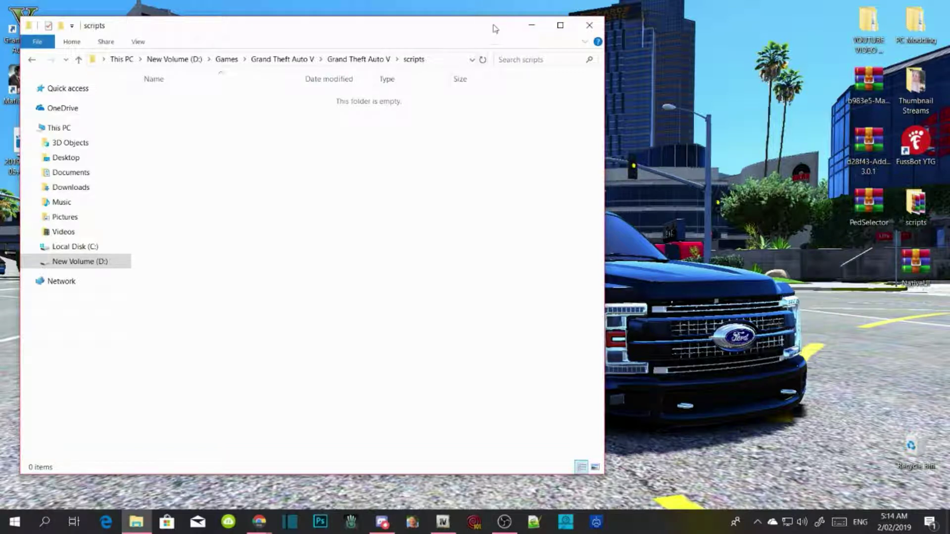
# Extract all items from b983e5-MapEditor.zip into the scripts folder and close the archive.
pyautogui.doubleClick(868, 81)
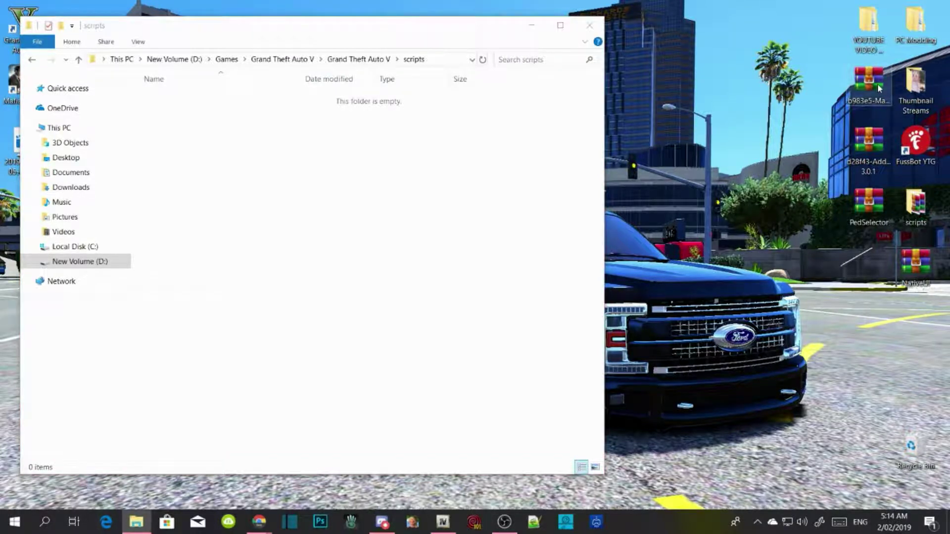
pyautogui.moveTo(228, 43); pyautogui.dragTo(727, 33)
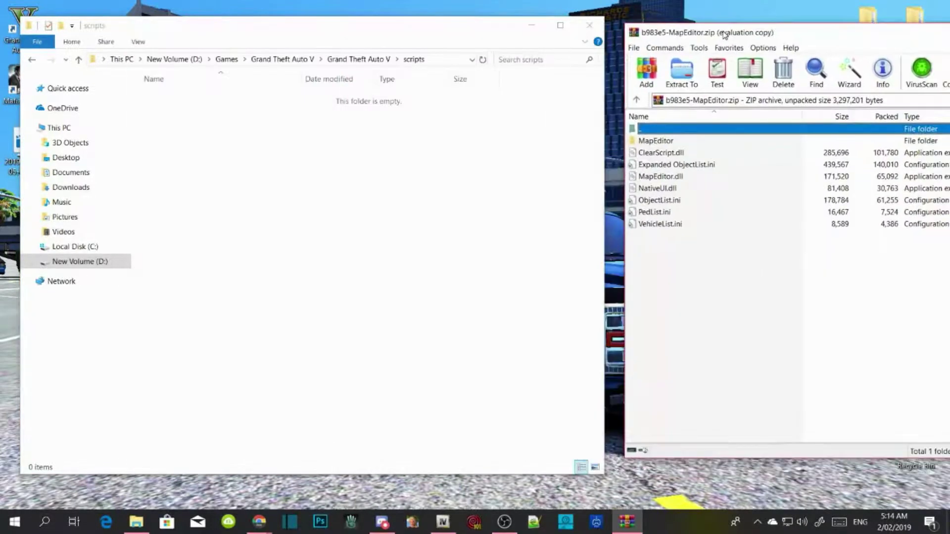
pyautogui.click(750, 261)
pyautogui.moveTo(790, 271); pyautogui.dragTo(690, 143)
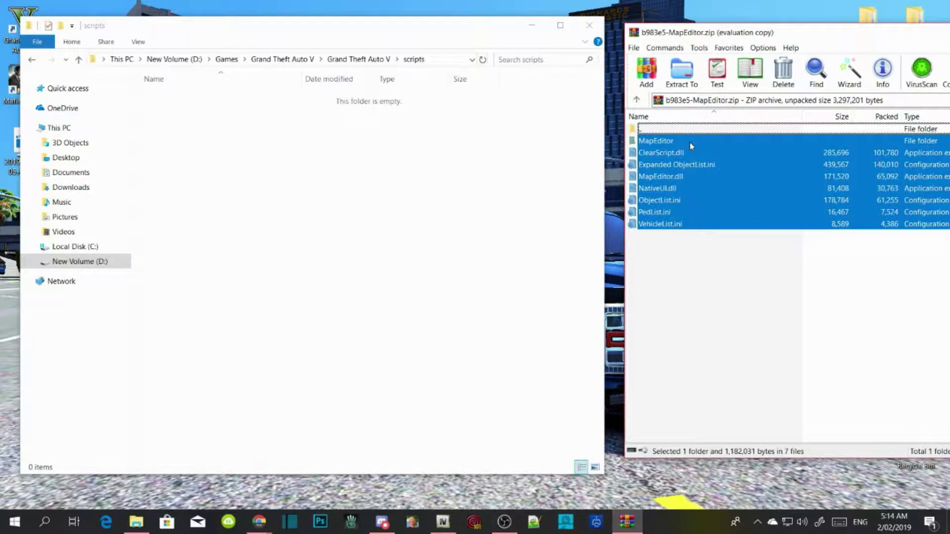
pyautogui.moveTo(734, 168); pyautogui.dragTo(312, 157)
pyautogui.click(447, 347)
pyautogui.click(744, 330)
pyautogui.moveTo(805, 33); pyautogui.dragTo(455, 41)
pyautogui.click(800, 39)
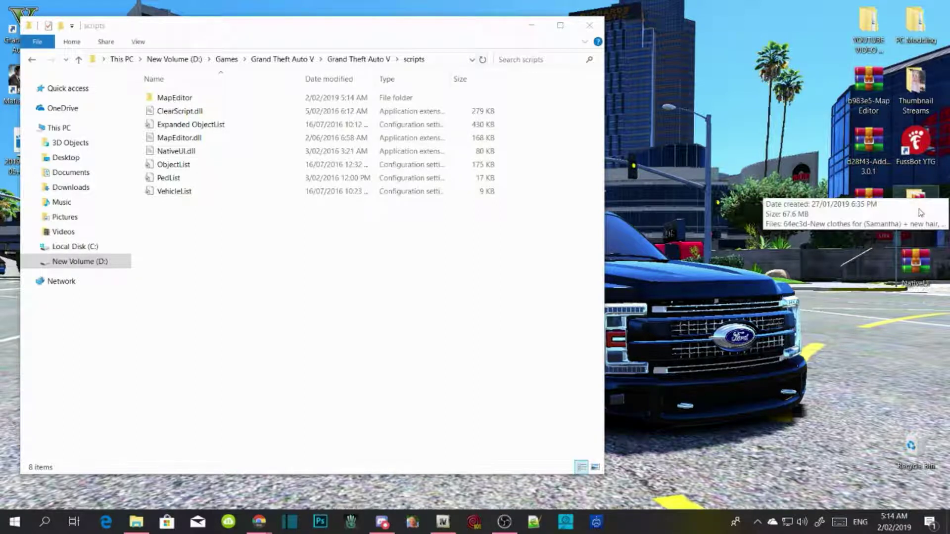
# Drag NativeUI.dll from NativeUI.rar into scripts, replacing the existing copy, and close the archive.
pyautogui.doubleClick(923, 269)
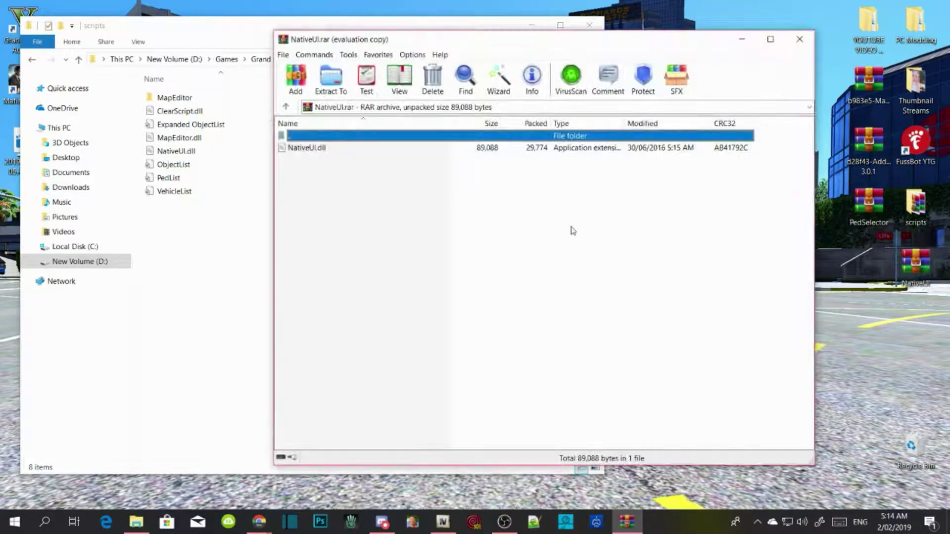
pyautogui.moveTo(346, 44); pyautogui.dragTo(691, 50)
pyautogui.click(737, 196)
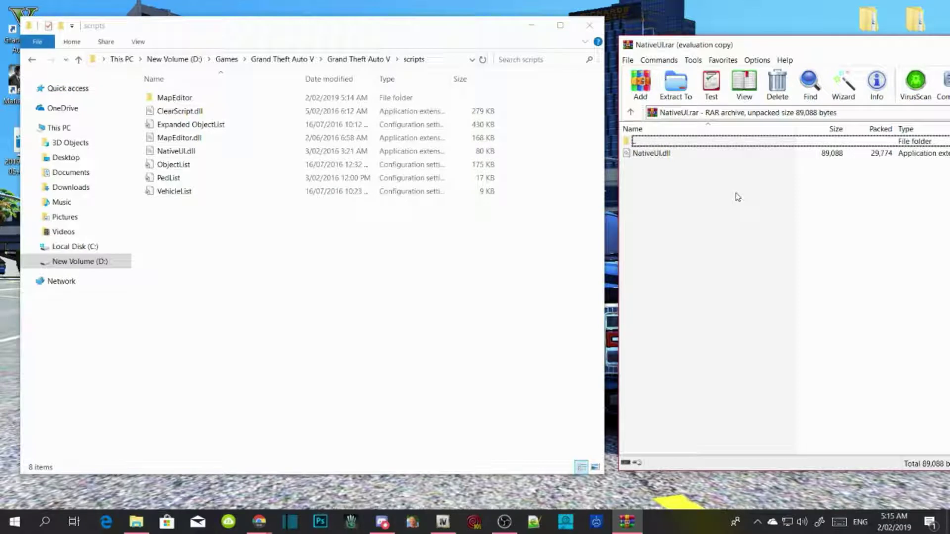
pyautogui.click(668, 155)
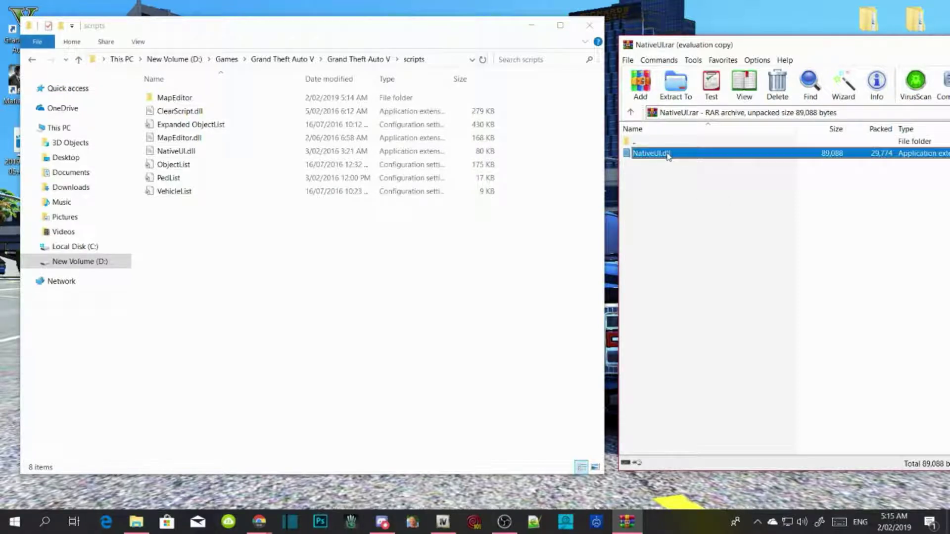
pyautogui.moveTo(668, 155); pyautogui.dragTo(257, 236)
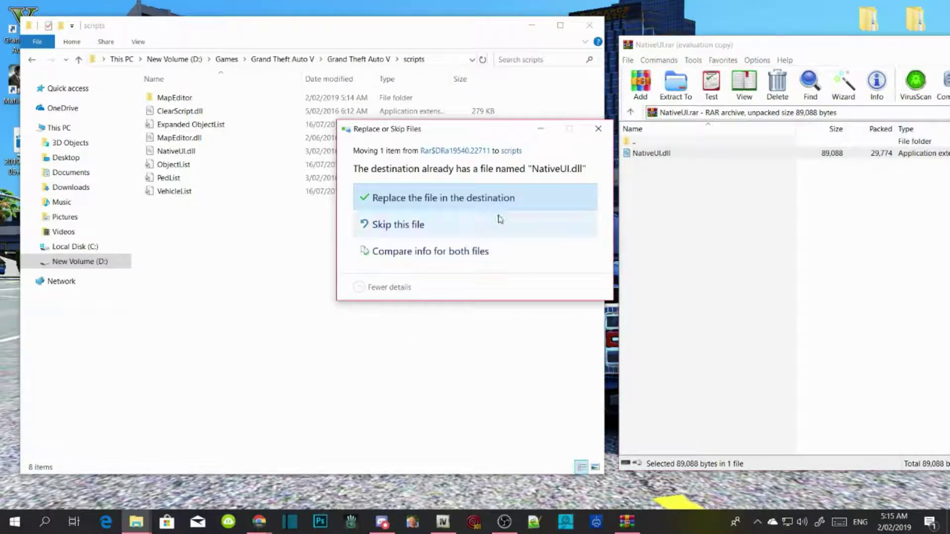
pyautogui.click(432, 198)
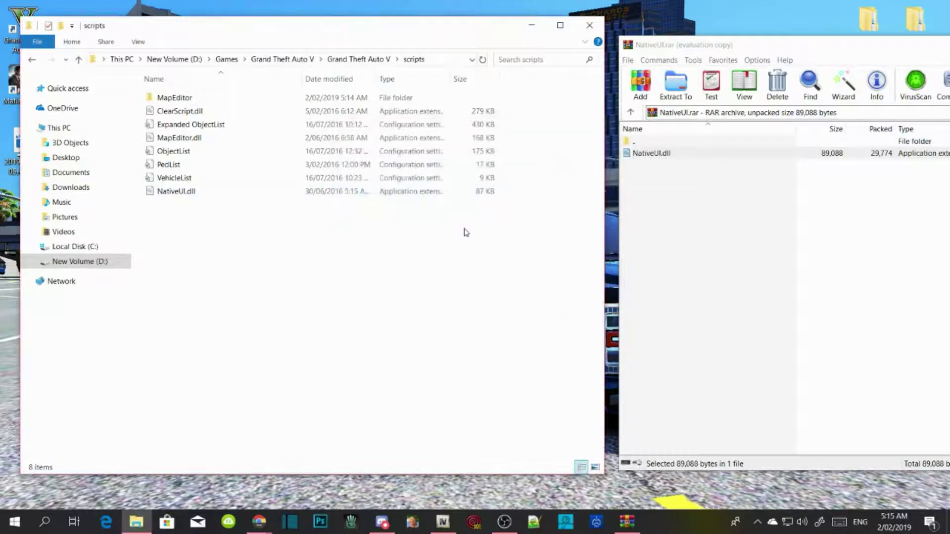
pyautogui.moveTo(883, 52); pyautogui.dragTo(489, 47)
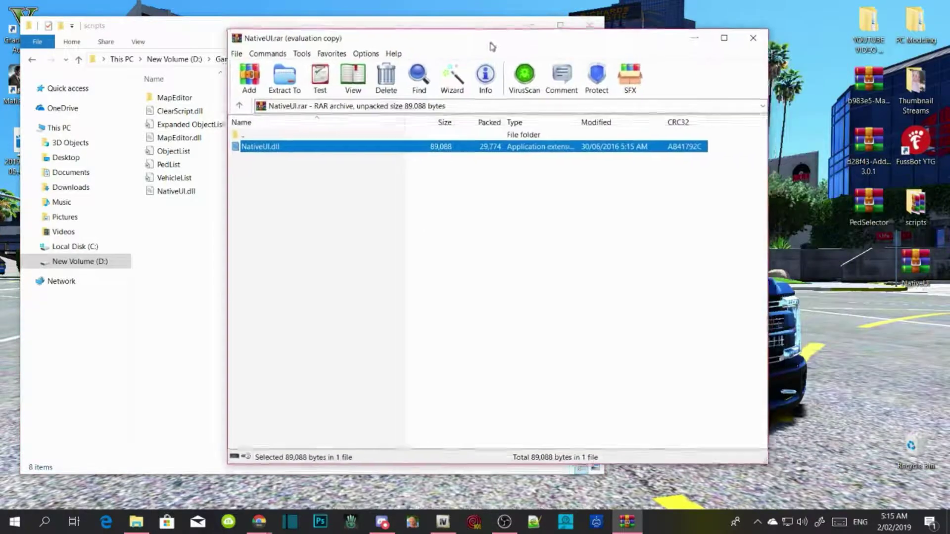
pyautogui.click(752, 40)
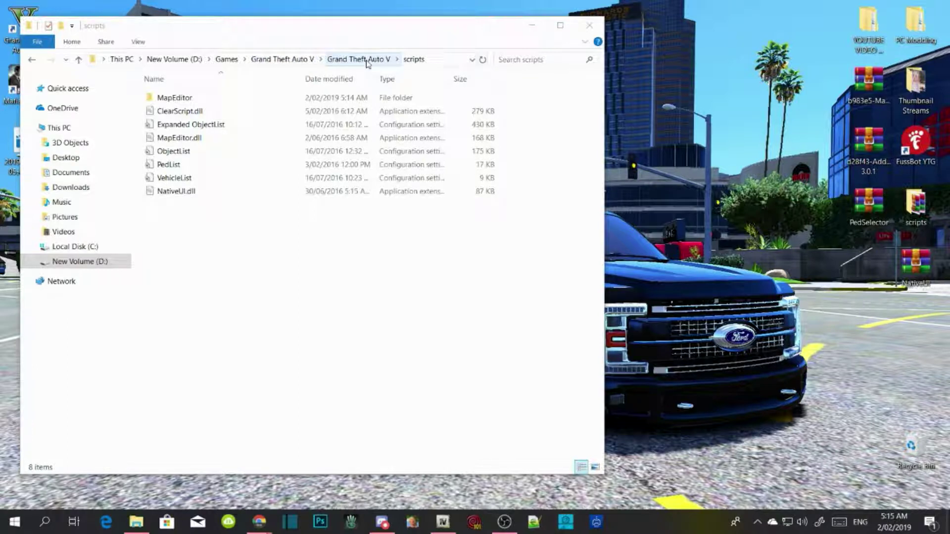
# Refresh the Grand Theft Auto V folder, open the AddonPeds 3.0.1 archive, and open the mods folder.
pyautogui.click(367, 60)
pyautogui.rightClick(545, 177)
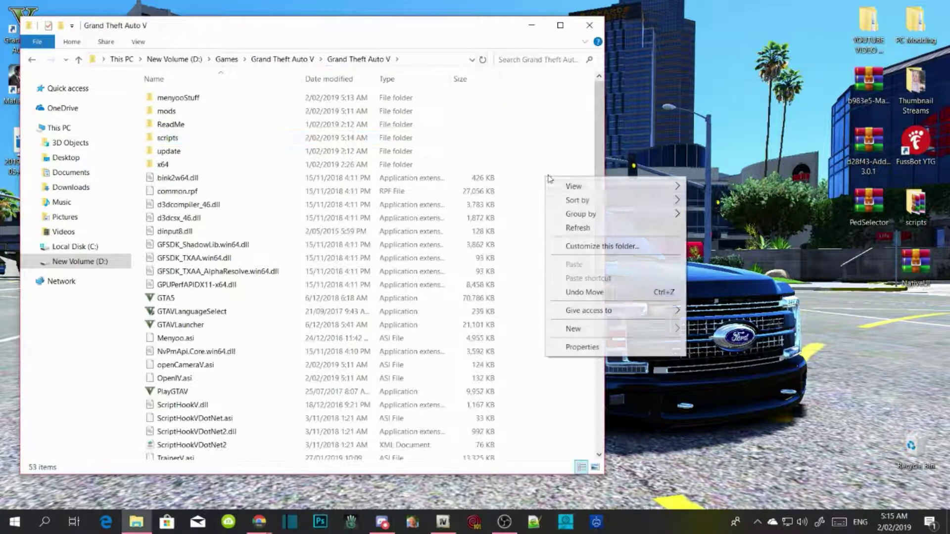
pyautogui.click(584, 229)
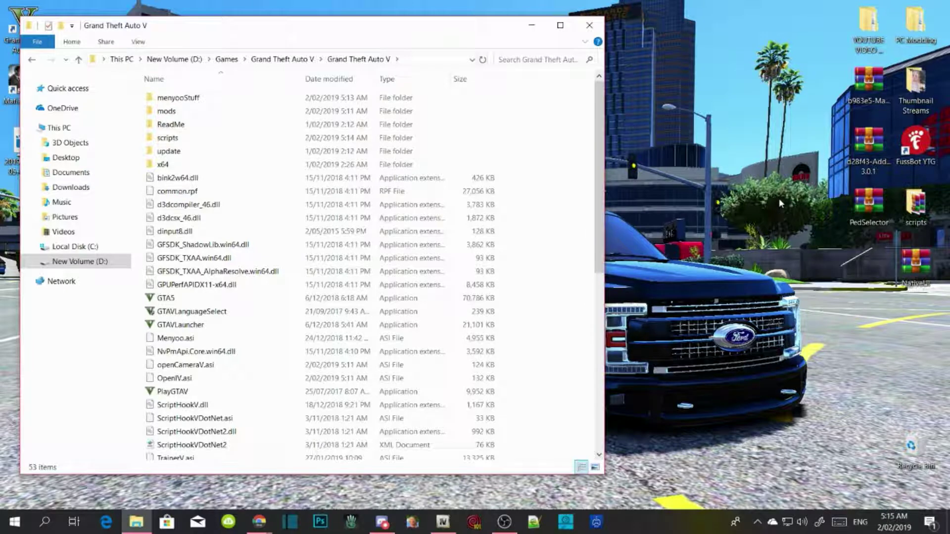
pyautogui.doubleClick(874, 157)
pyautogui.moveTo(410, 40); pyautogui.dragTo(840, 45)
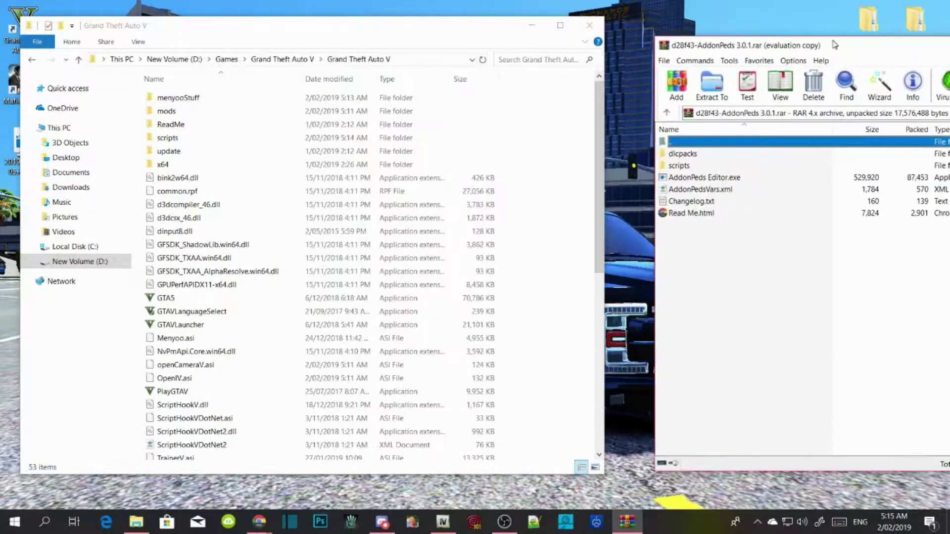
pyautogui.click(699, 154)
pyautogui.click(180, 112)
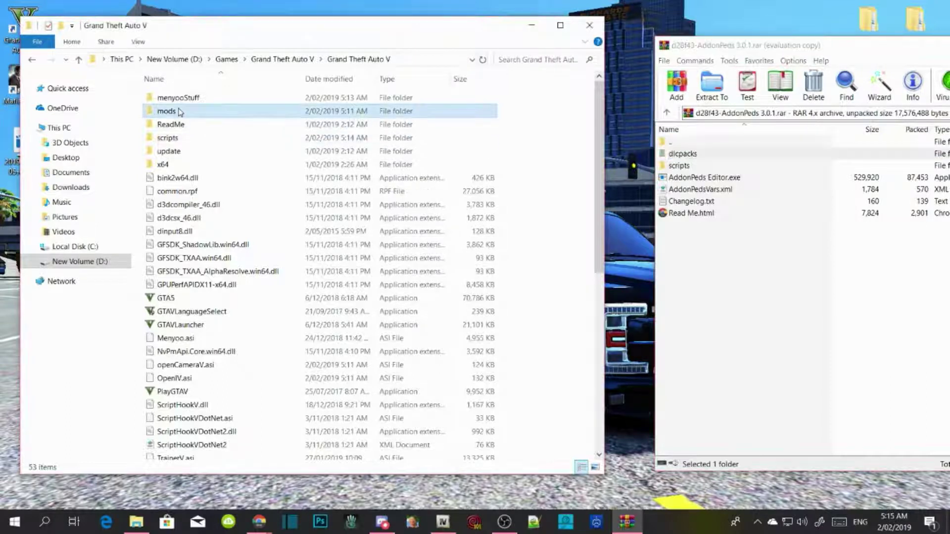
pyautogui.doubleClick(179, 112)
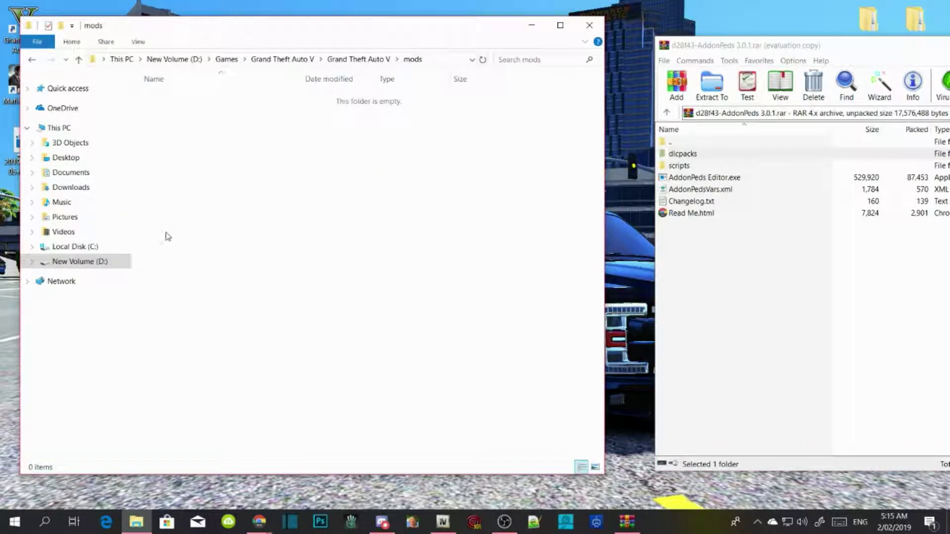
# Copy the update folder from New Volume (D:) and paste it into mods.
pyautogui.click(79, 262)
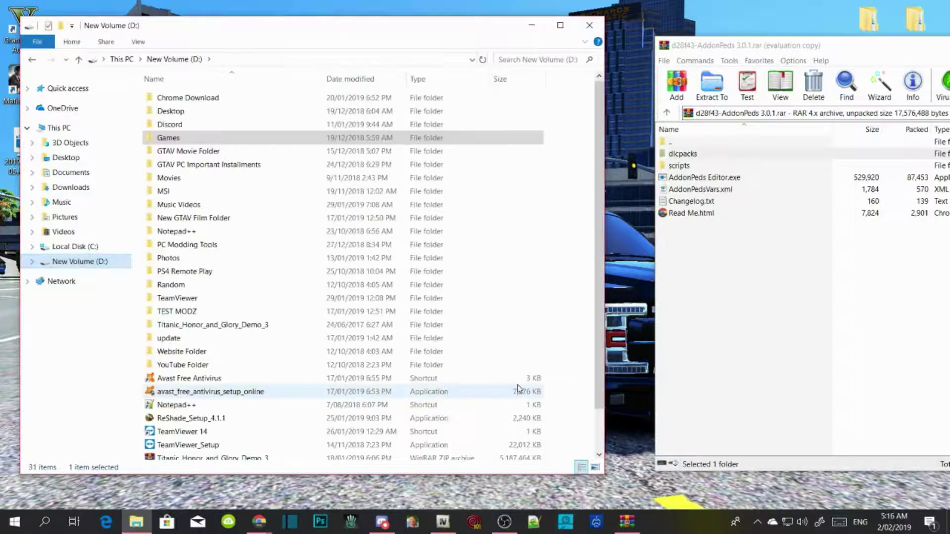
pyautogui.rightClick(168, 340)
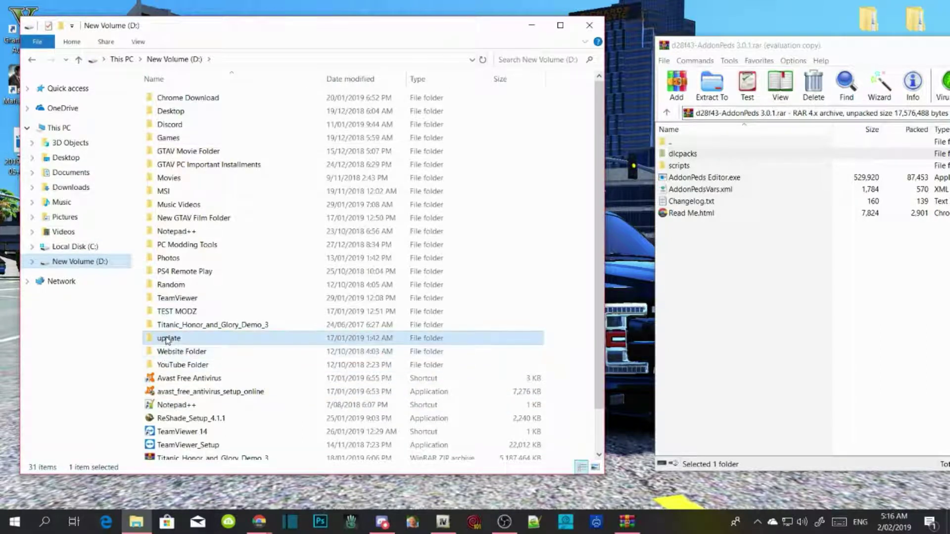
pyautogui.click(197, 262)
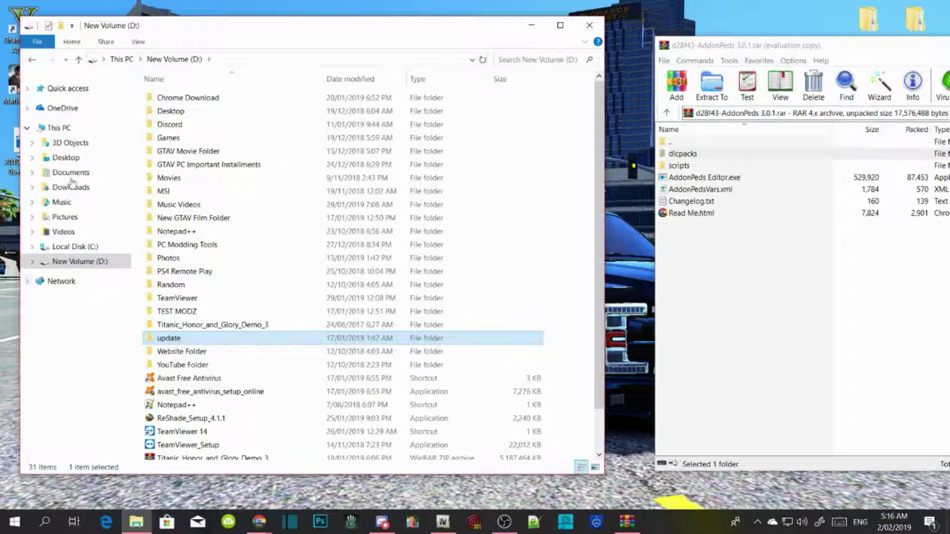
pyautogui.click(31, 58)
pyautogui.rightClick(310, 200)
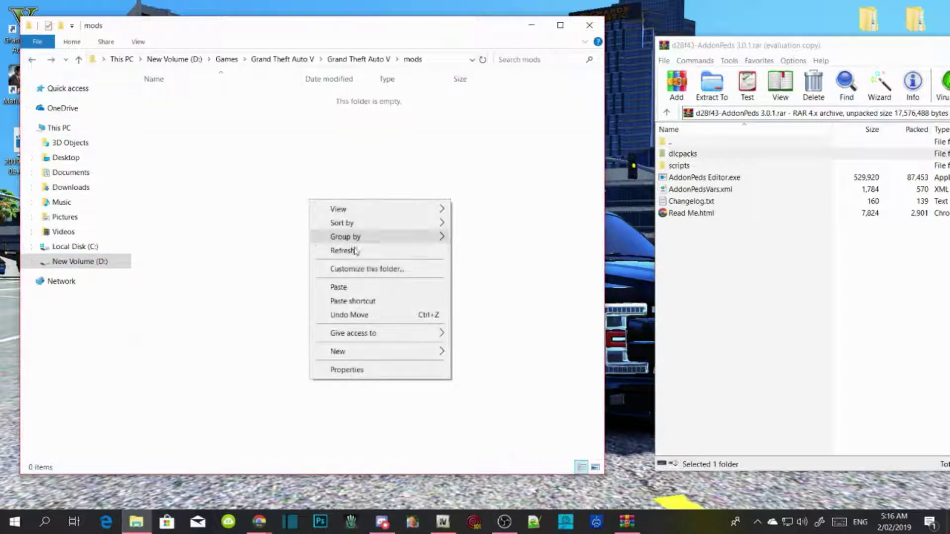
pyautogui.click(341, 292)
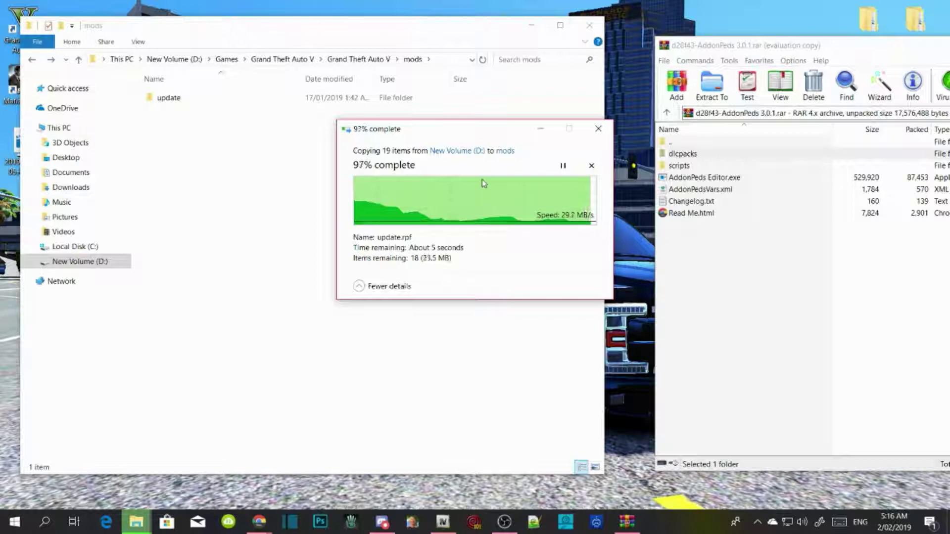
pyautogui.click(426, 180)
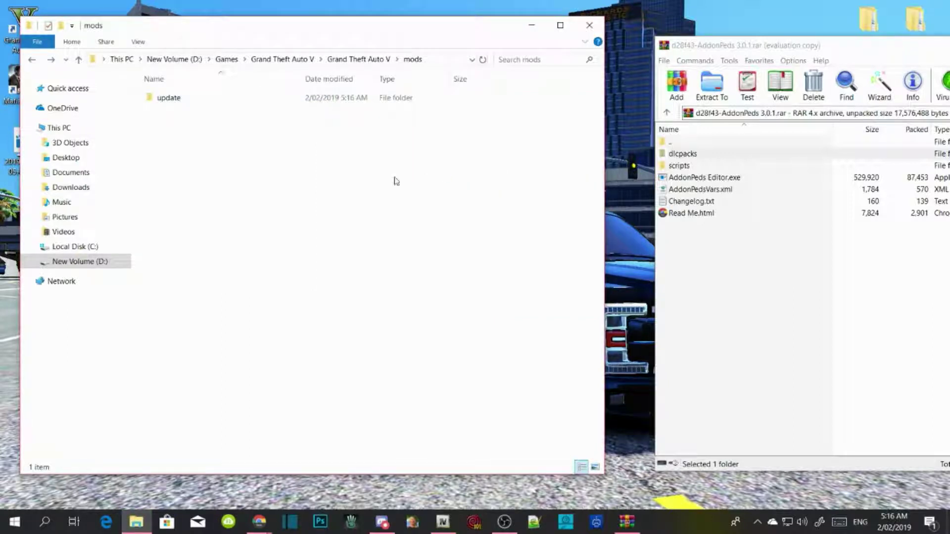
# Navigate to mods\update\x64\dlcpacks.
pyautogui.click(33, 59)
pyautogui.click(233, 218)
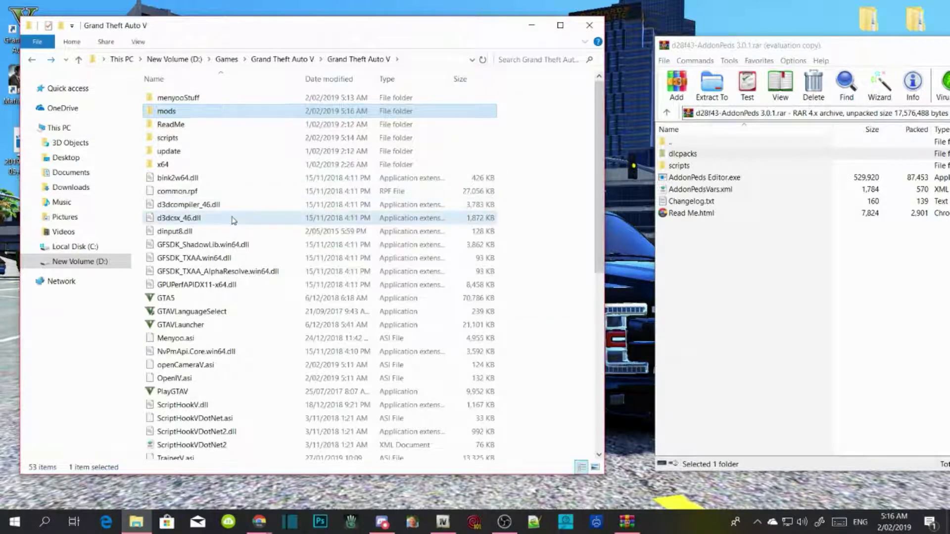
pyautogui.doubleClick(171, 111)
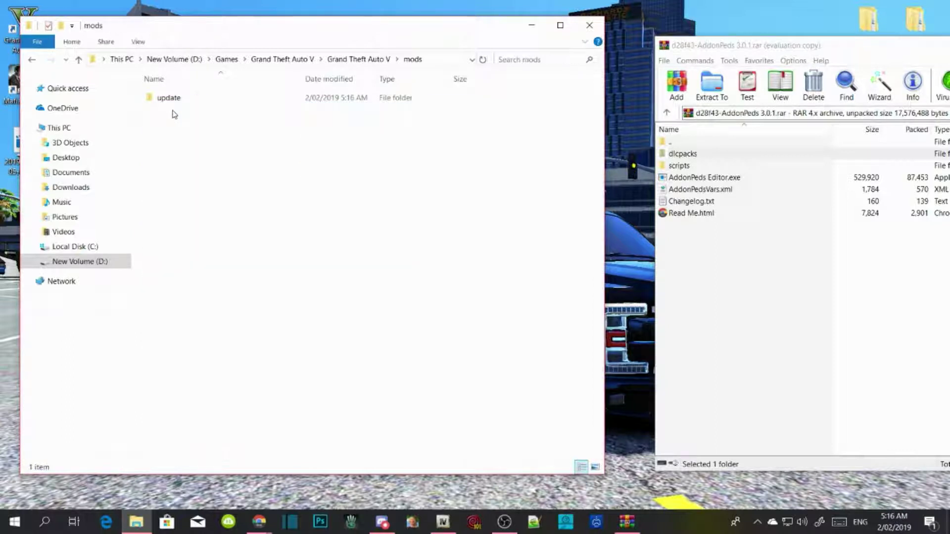
pyautogui.click(192, 104)
pyautogui.doubleClick(192, 104)
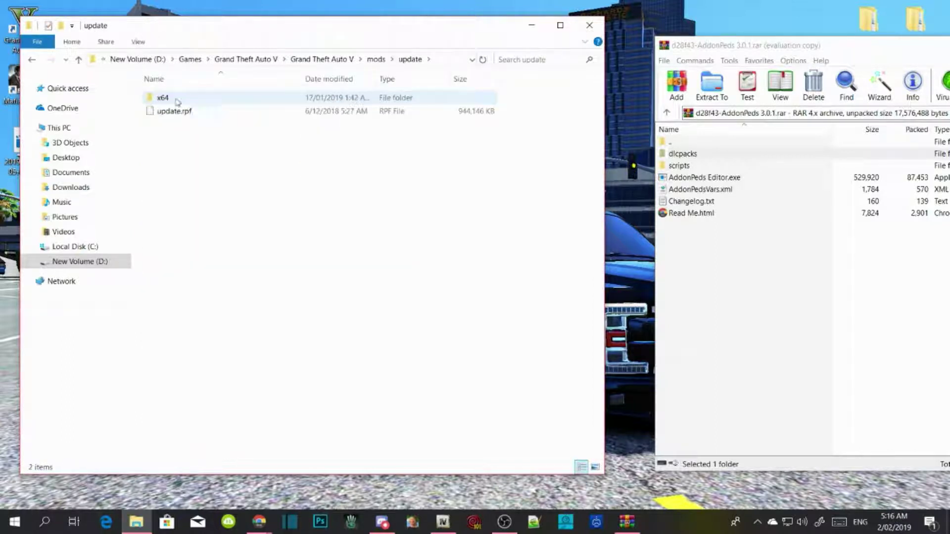
pyautogui.doubleClick(166, 101)
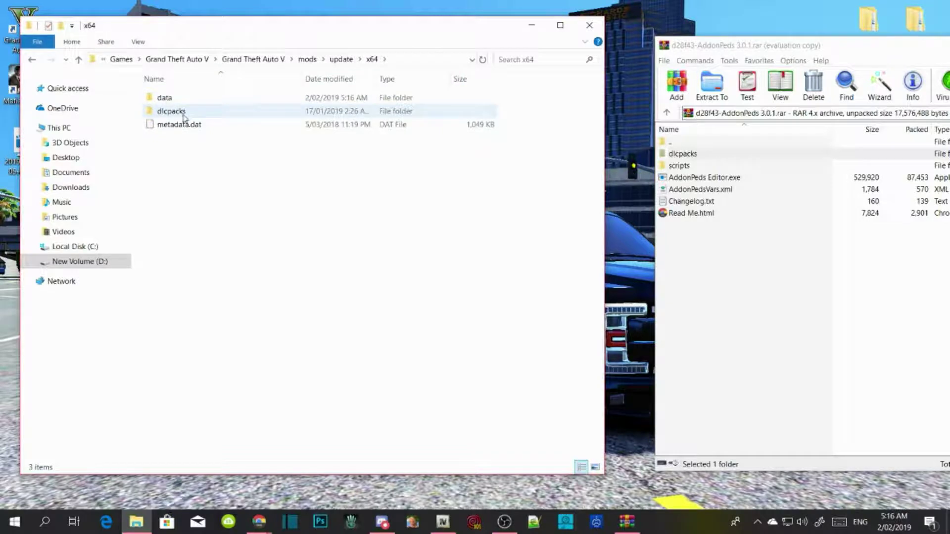
pyautogui.doubleClick(182, 118)
# Copy the addonpeds folder from the AddonPeds archive's dlcpacks into mods\update\x64\dlcpacks.
pyautogui.click(803, 263)
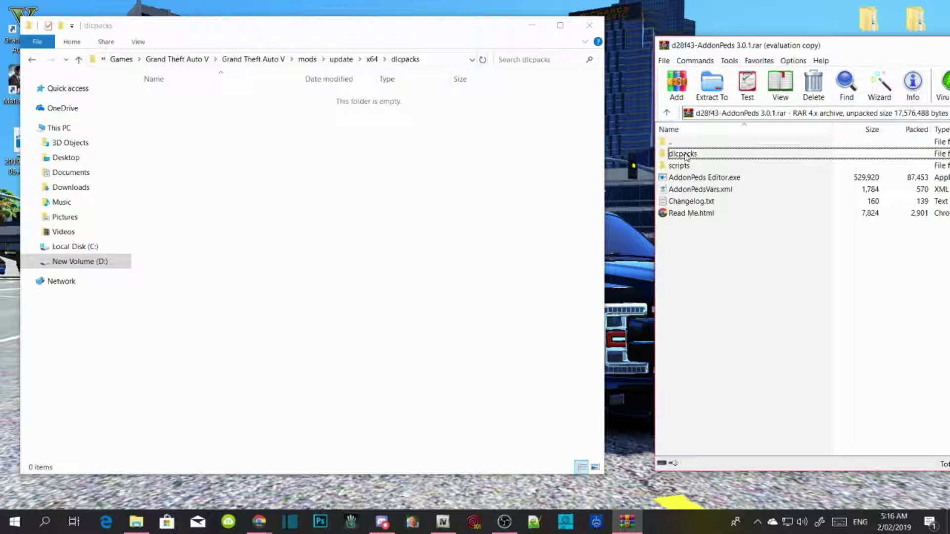
pyautogui.doubleClick(684, 154)
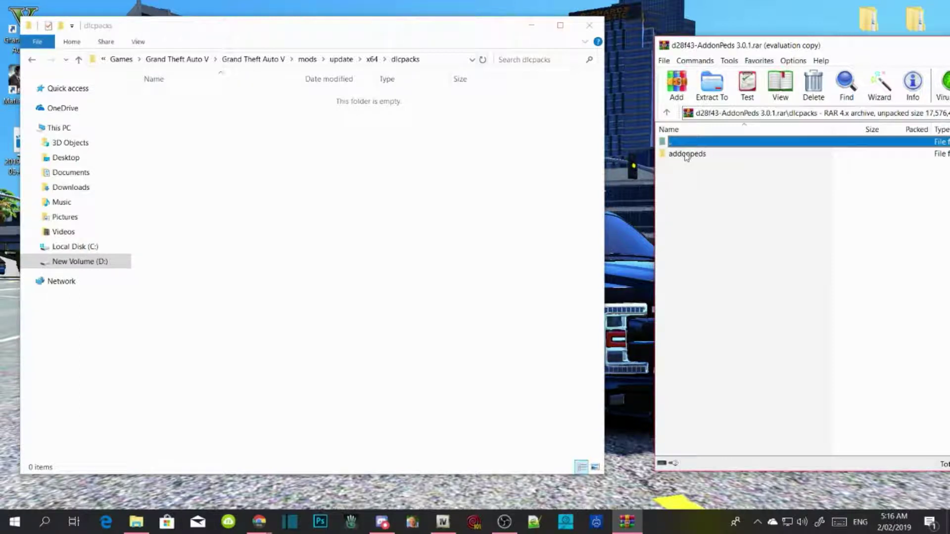
pyautogui.doubleClick(686, 154)
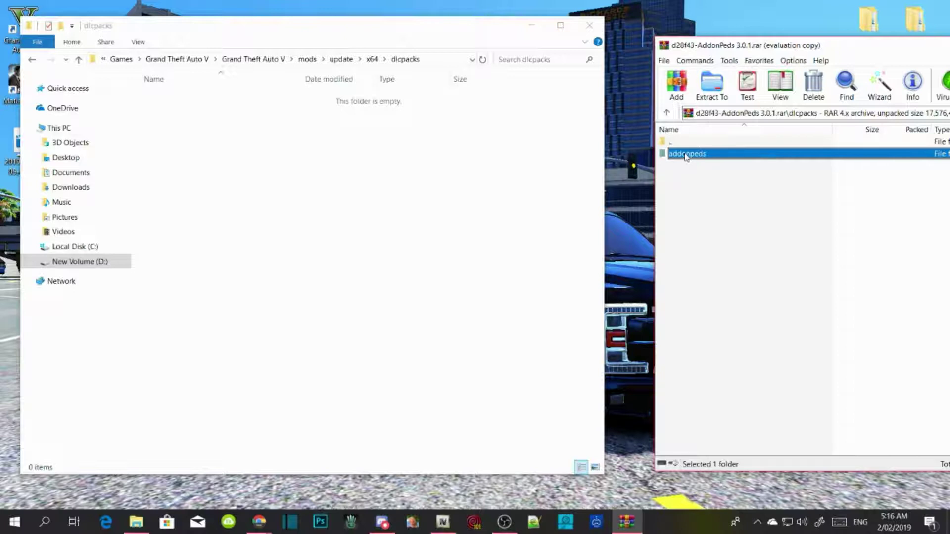
pyautogui.click(691, 202)
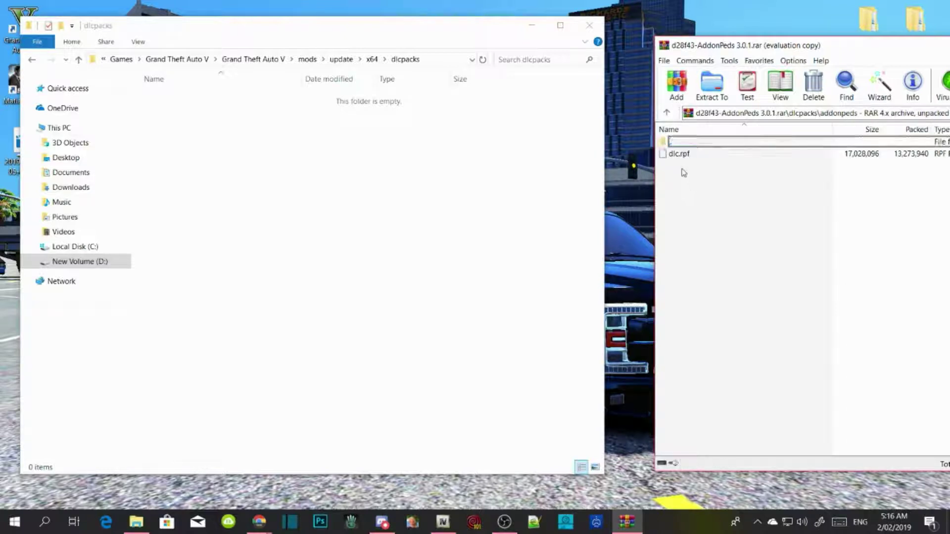
pyautogui.click(682, 155)
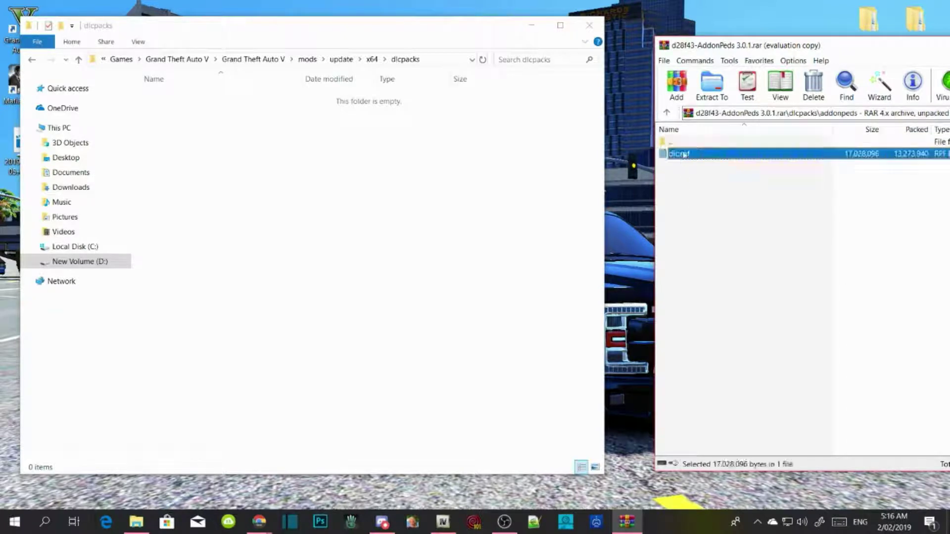
pyautogui.doubleClick(686, 144)
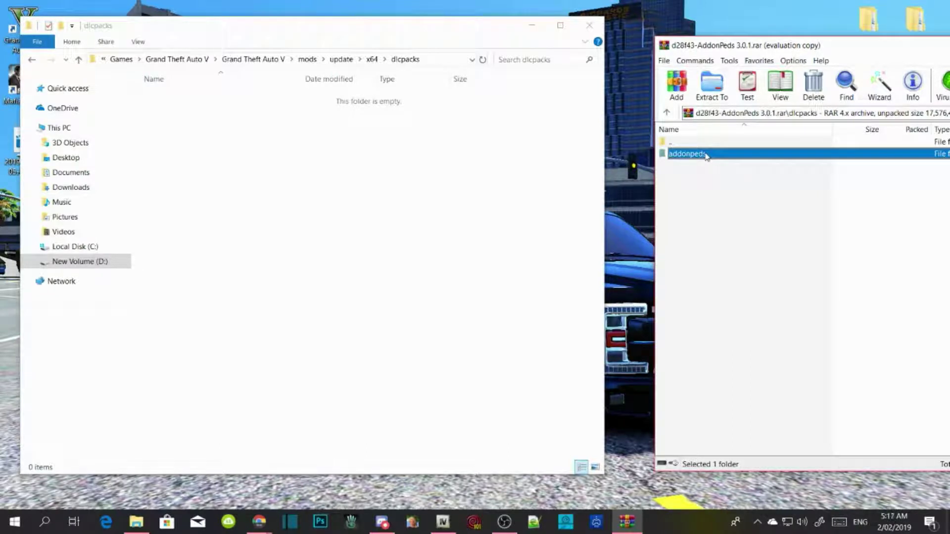
pyautogui.click(266, 139)
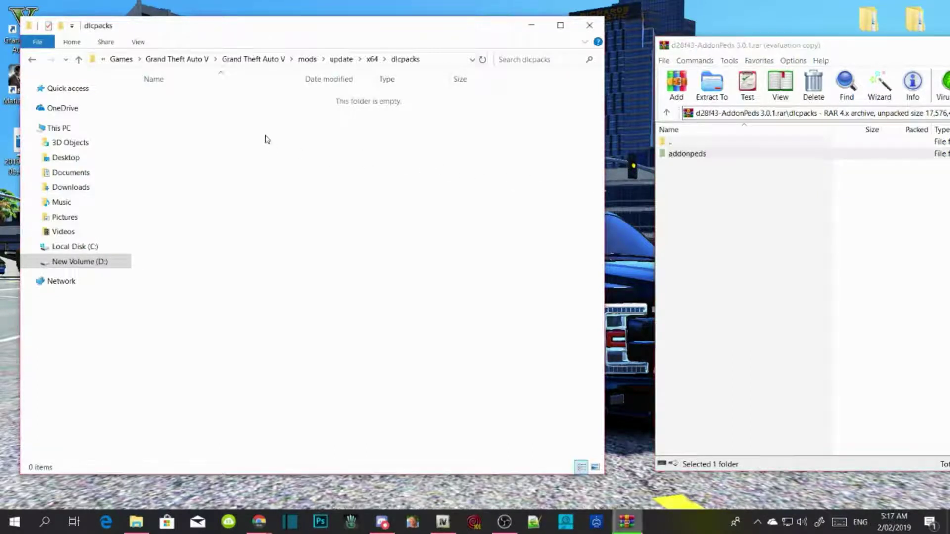
pyautogui.hotkey('ctrl', 'v')
pyautogui.click(319, 146)
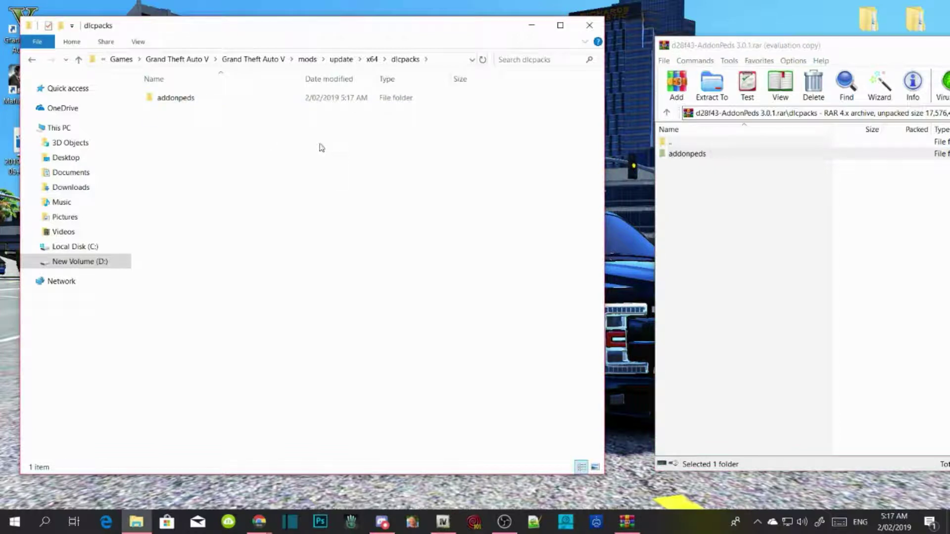
pyautogui.doubleClick(688, 144)
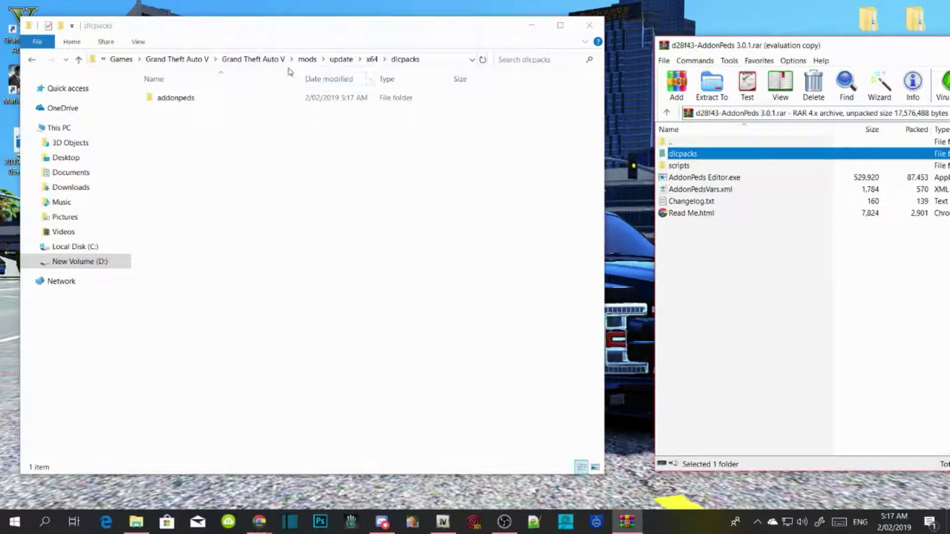
# Copy PedSelector.dll from the archive's scripts folder into the game's scripts folder.
pyautogui.click(263, 60)
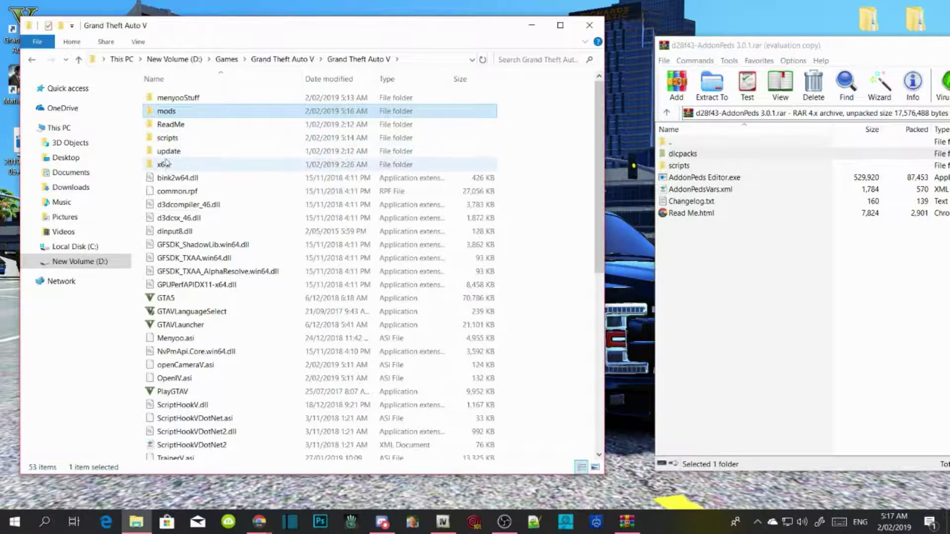
pyautogui.doubleClick(170, 140)
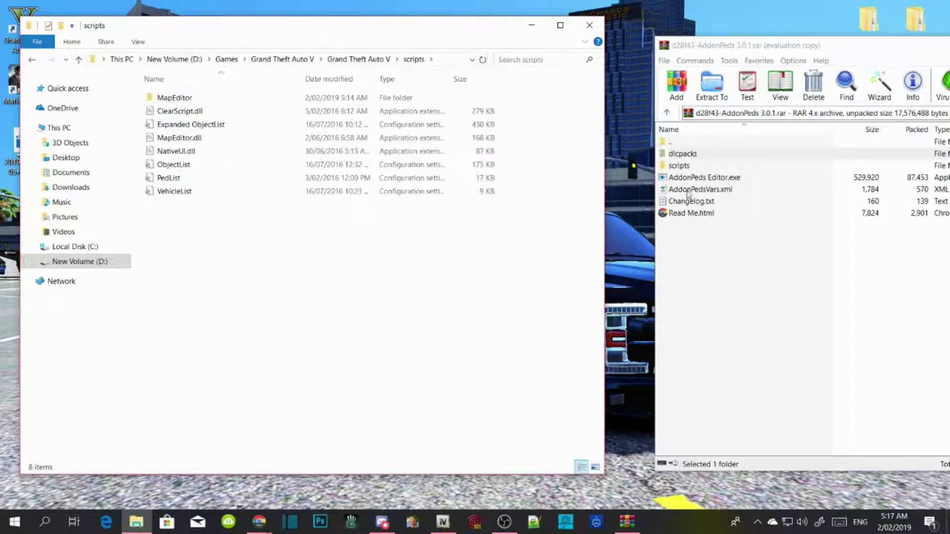
pyautogui.doubleClick(681, 166)
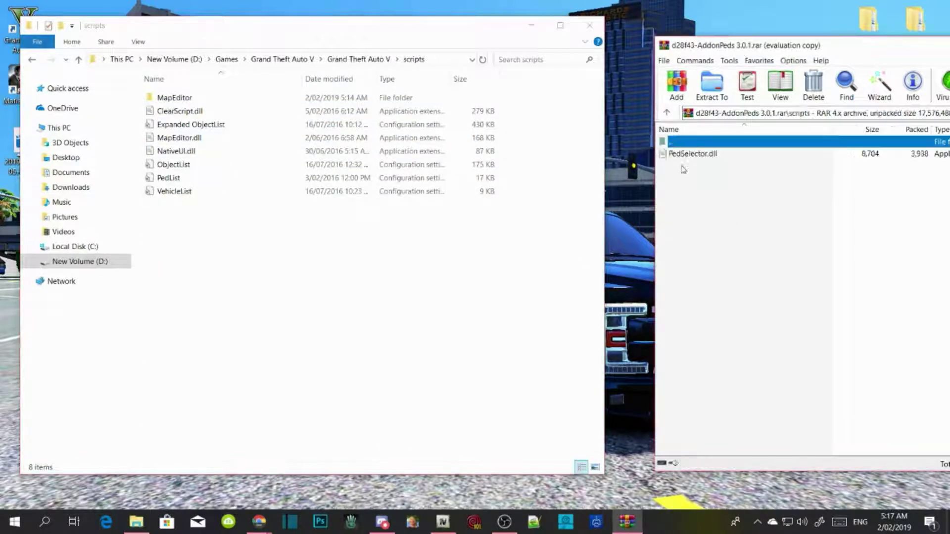
pyautogui.click(715, 154)
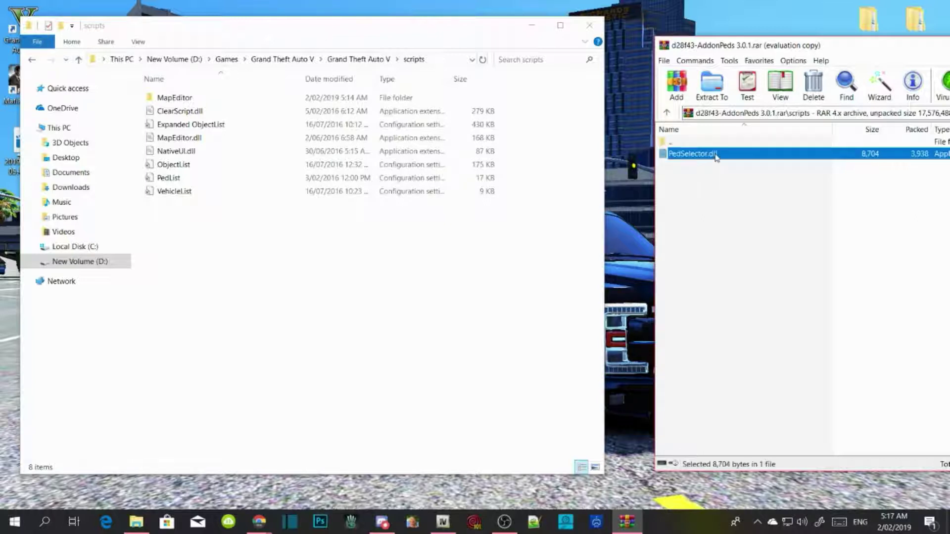
pyautogui.moveTo(714, 156); pyautogui.dragTo(302, 273)
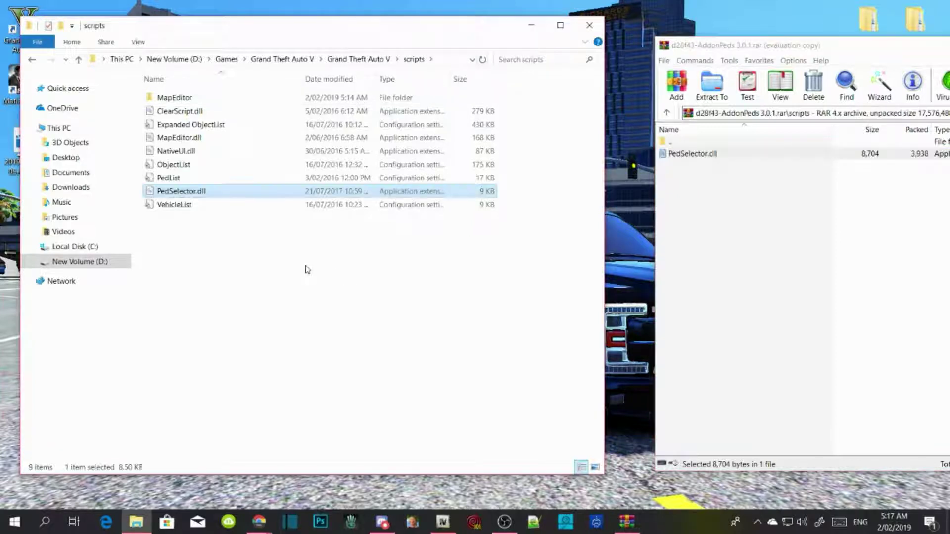
pyautogui.click(371, 59)
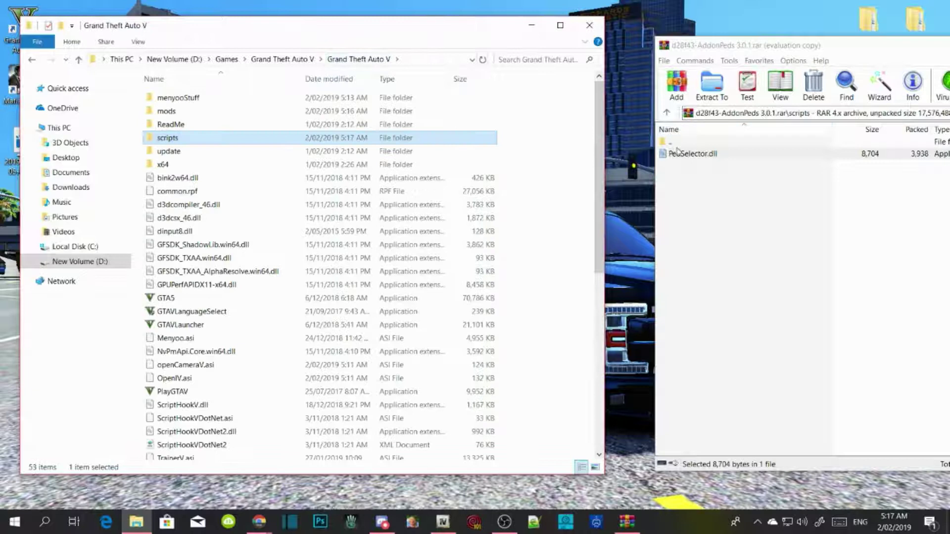
# Copy AddonPeds Editor.exe and AddonPedsVars.xml from the archive root into the Grand Theft Auto V folder.
pyautogui.doubleClick(677, 142)
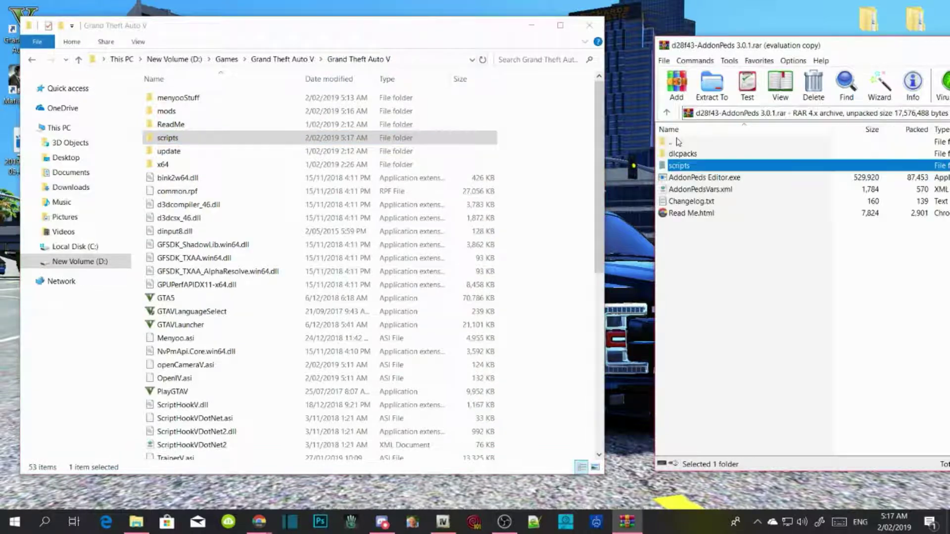
pyautogui.click(566, 246)
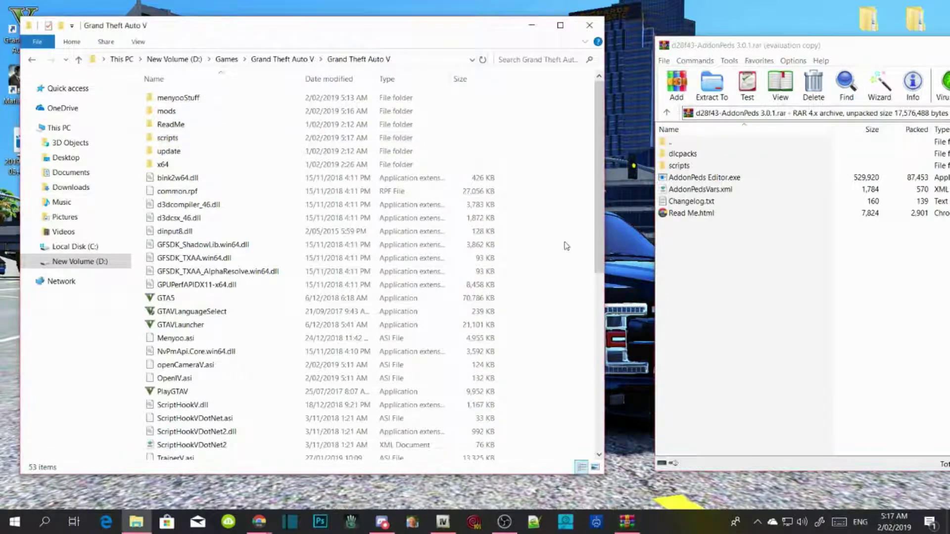
pyautogui.click(710, 180)
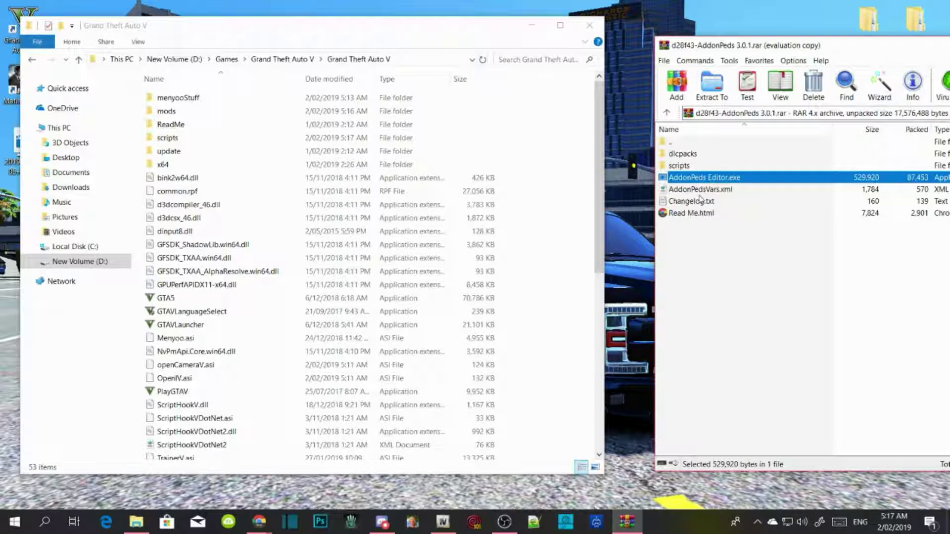
pyautogui.keyDown('shift'); pyautogui.click(711, 190); pyautogui.keyUp('shift')
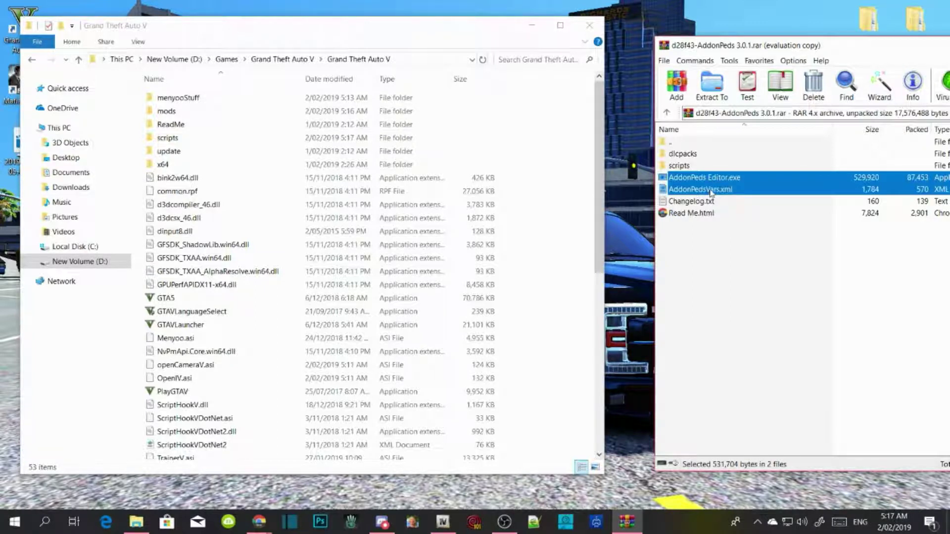
pyautogui.moveTo(711, 187); pyautogui.dragTo(552, 221)
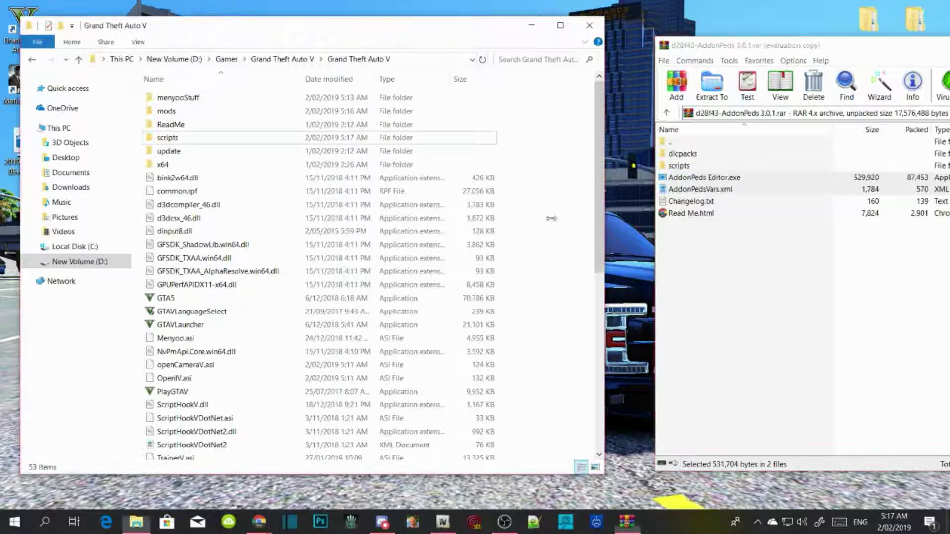
pyautogui.click(710, 237)
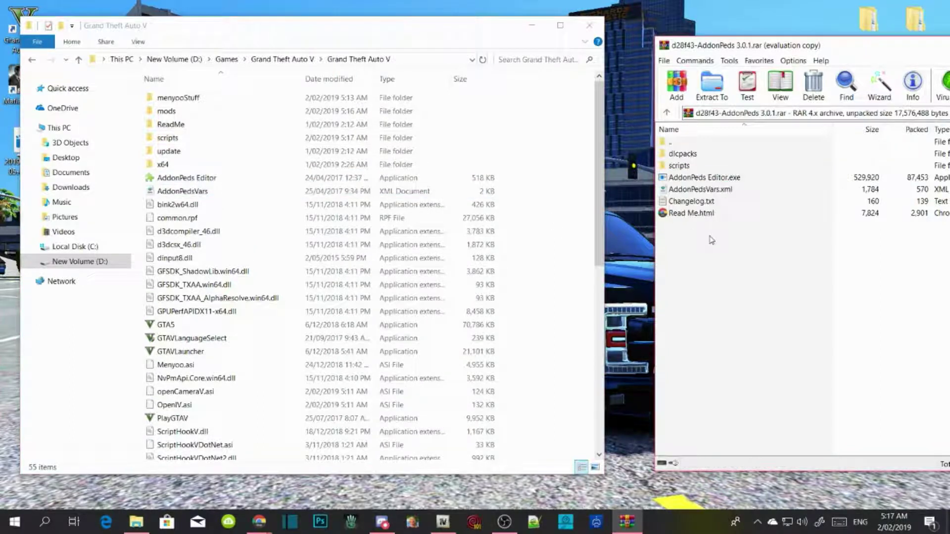
# Open the archive's Read Me.html and copy its <Item>dlcpacks:\addonpeds\</Item> installation line.
pyautogui.doubleClick(694, 214)
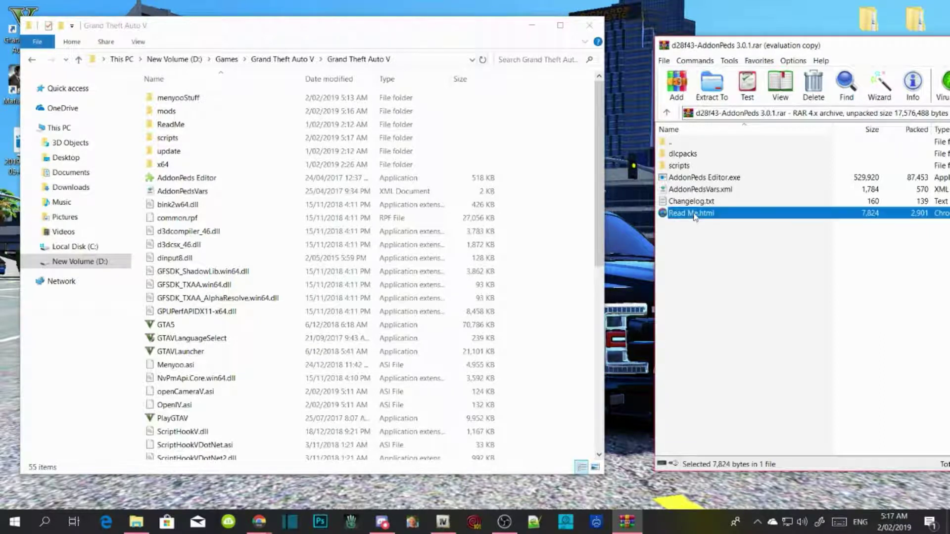
pyautogui.scroll(-12, 551, 269)
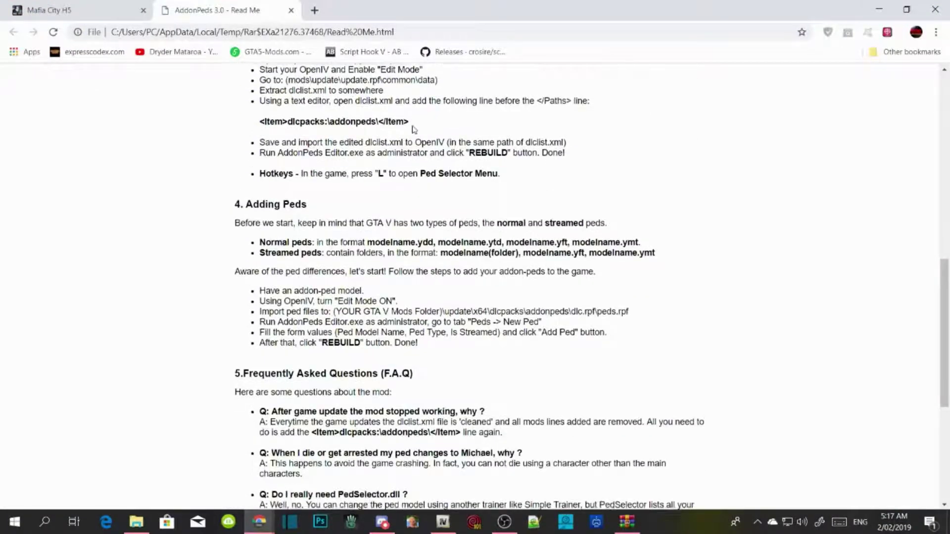
pyautogui.scroll(1, 408, 178)
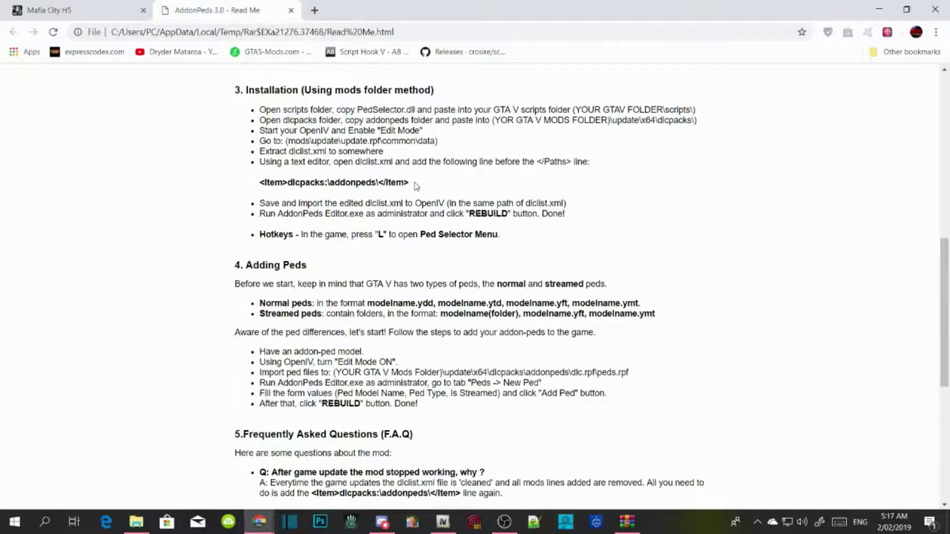
pyautogui.moveTo(409, 185); pyautogui.dragTo(262, 186)
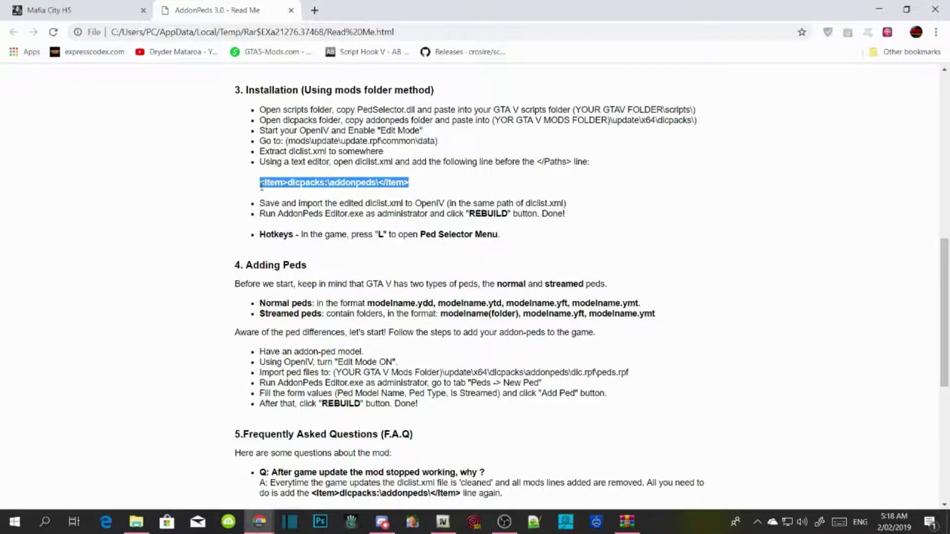
pyautogui.rightClick(317, 184)
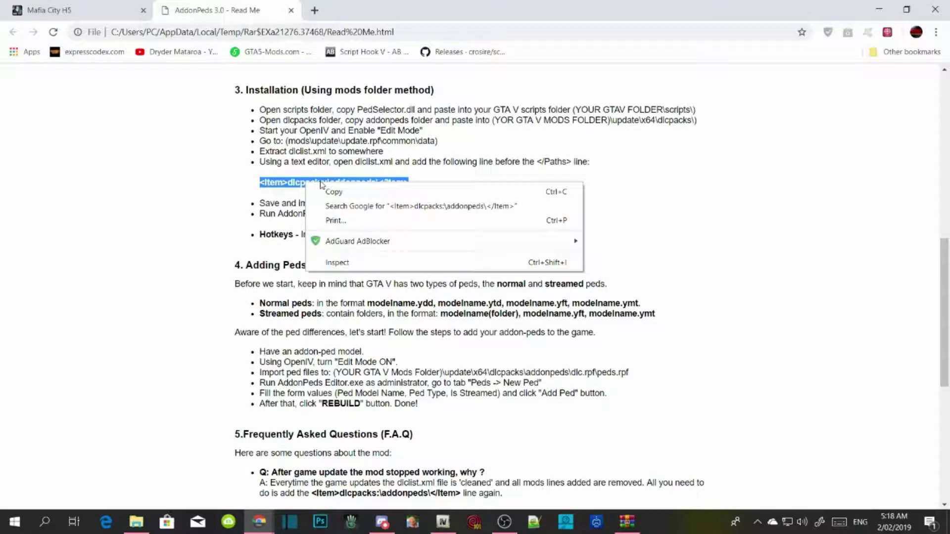
pyautogui.click(339, 192)
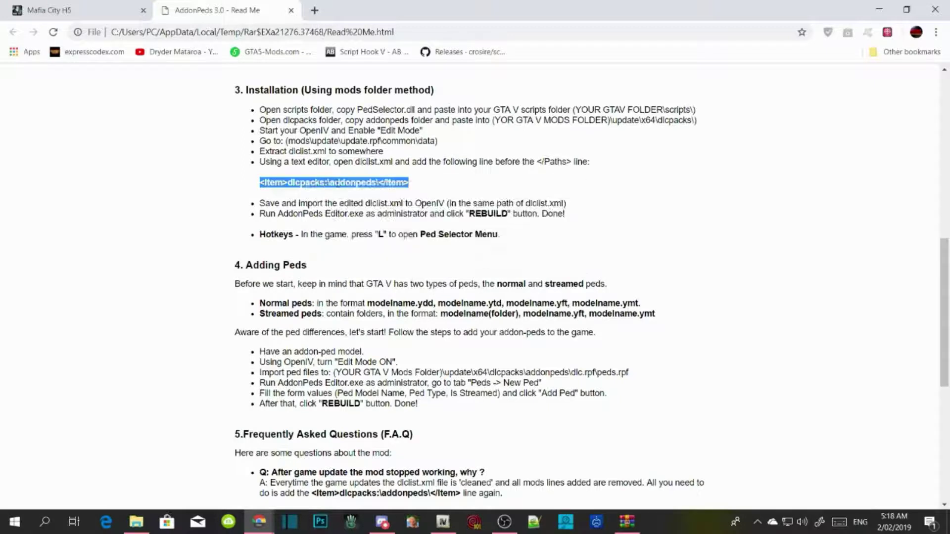
pyautogui.click(291, 10)
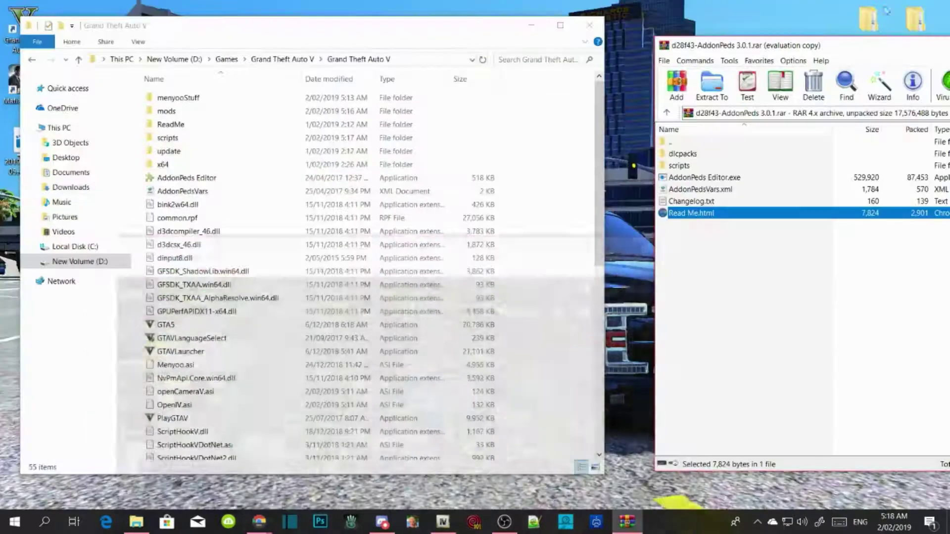
# Close the AddonPeds WinRAR archive and refresh the 55-item Grand Theft Auto V folder.
pyautogui.click(749, 254)
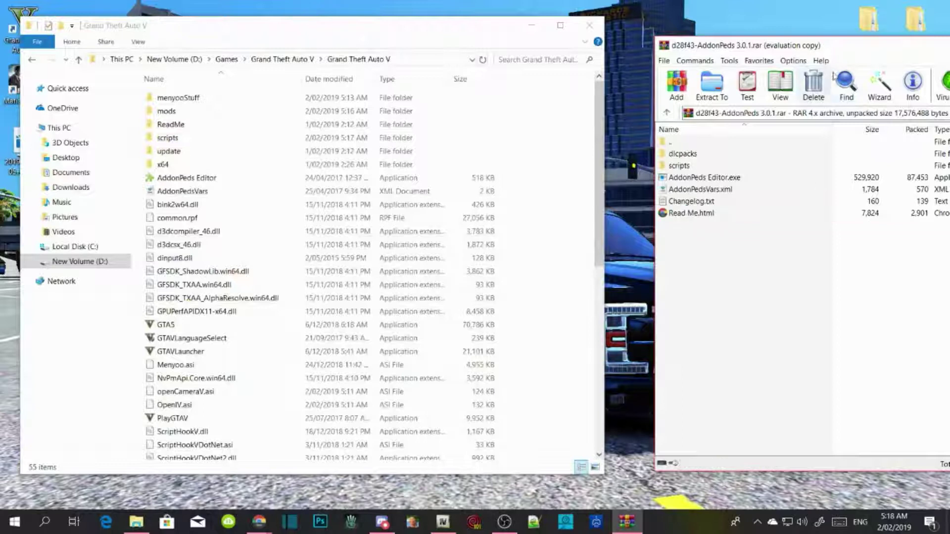
pyautogui.doubleClick(845, 49)
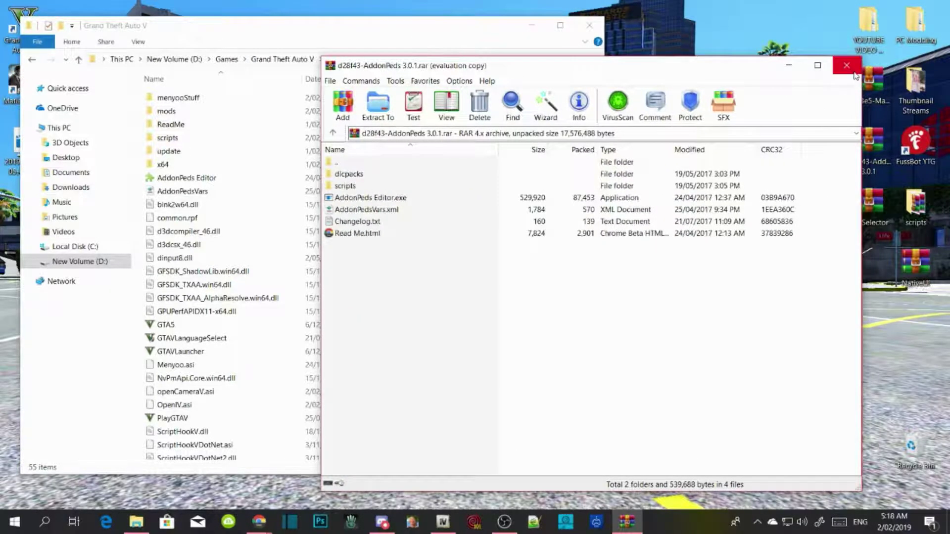
pyautogui.click(846, 66)
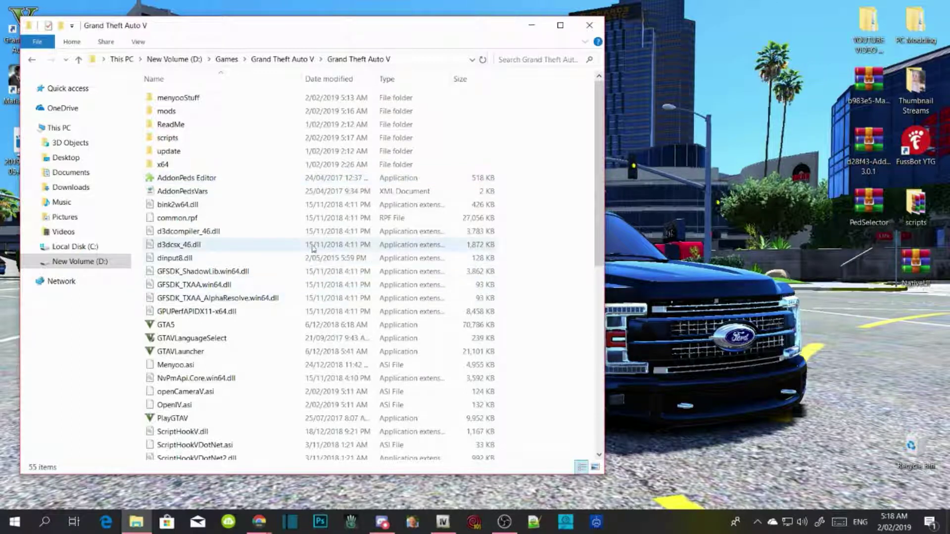
pyautogui.rightClick(540, 217)
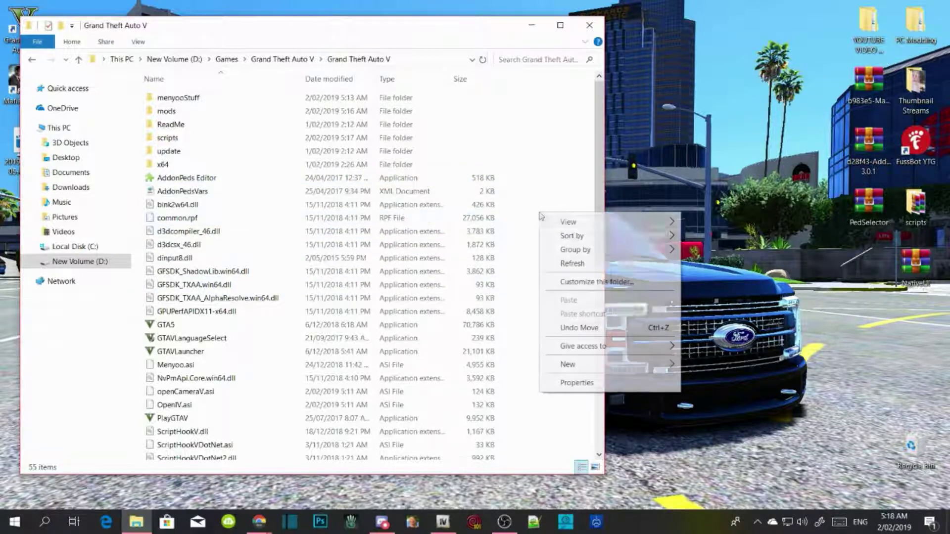
pyautogui.click(583, 267)
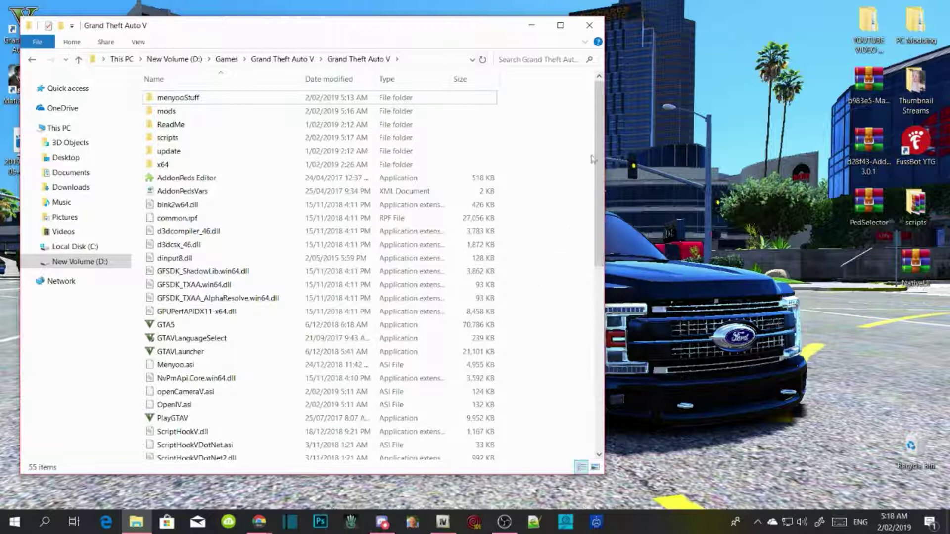
pyautogui.click(531, 25)
# In OpenIV, open mods\update\update.rpf\common\data and scroll down to its XML files.
pyautogui.click(443, 522)
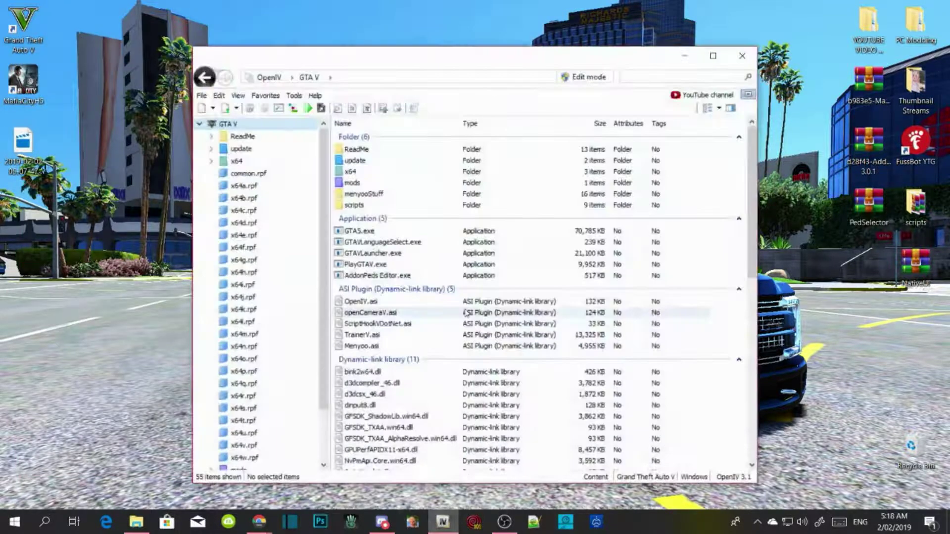
pyautogui.click(360, 184)
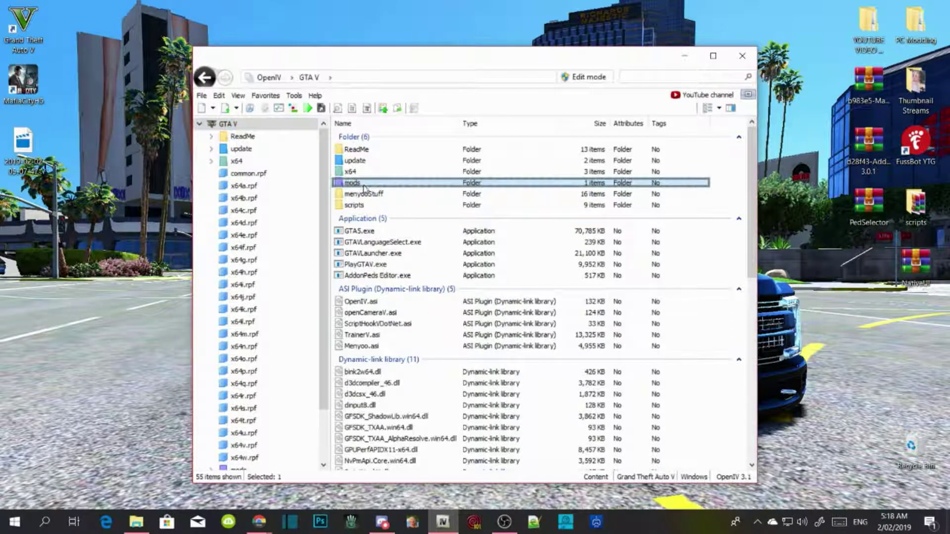
pyautogui.doubleClick(354, 183)
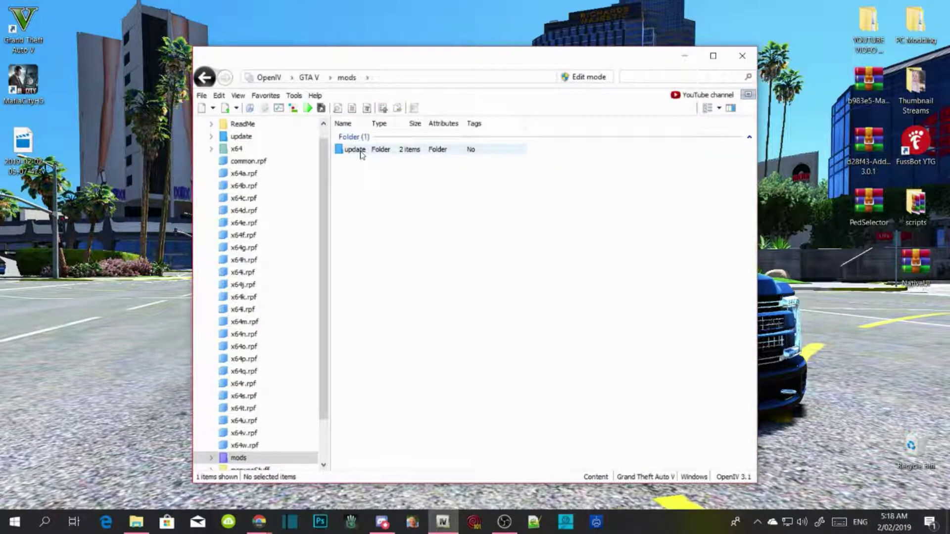
pyautogui.doubleClick(354, 150)
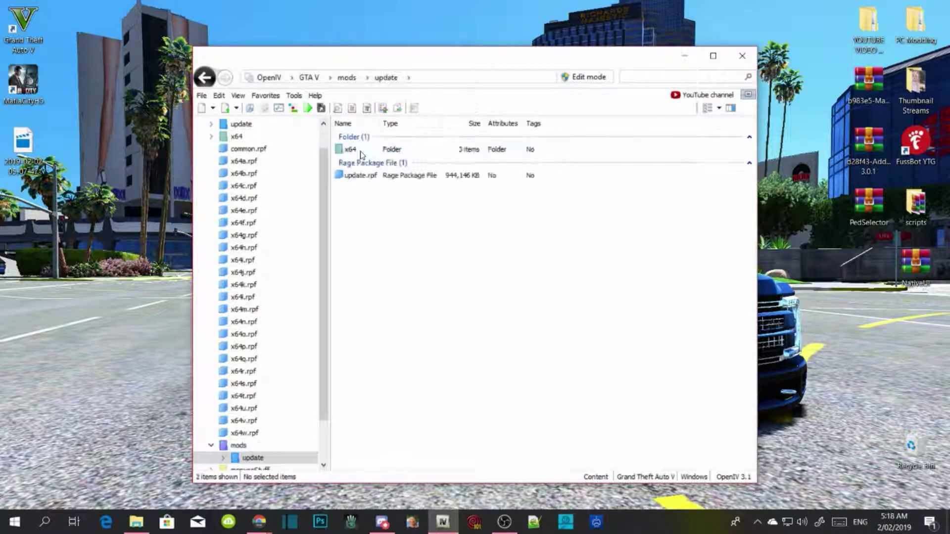
pyautogui.doubleClick(363, 176)
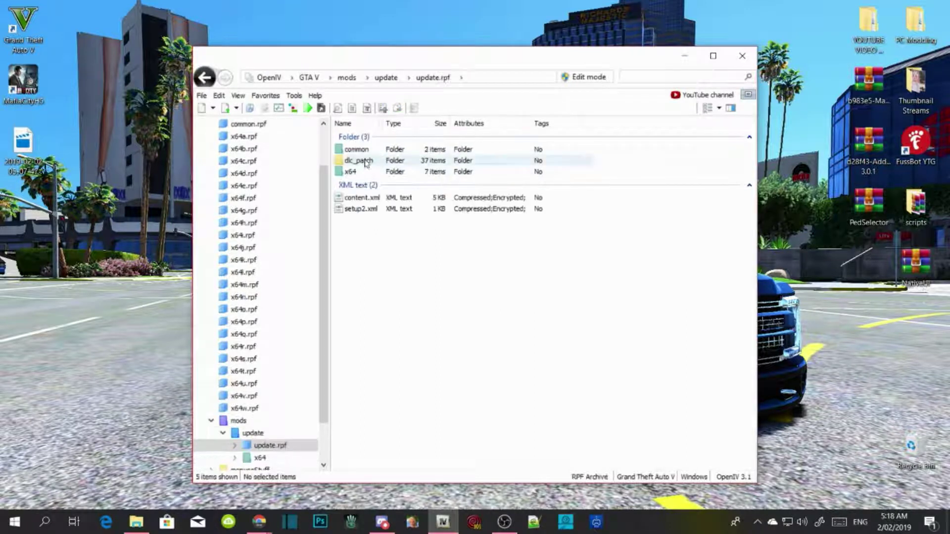
pyautogui.doubleClick(363, 150)
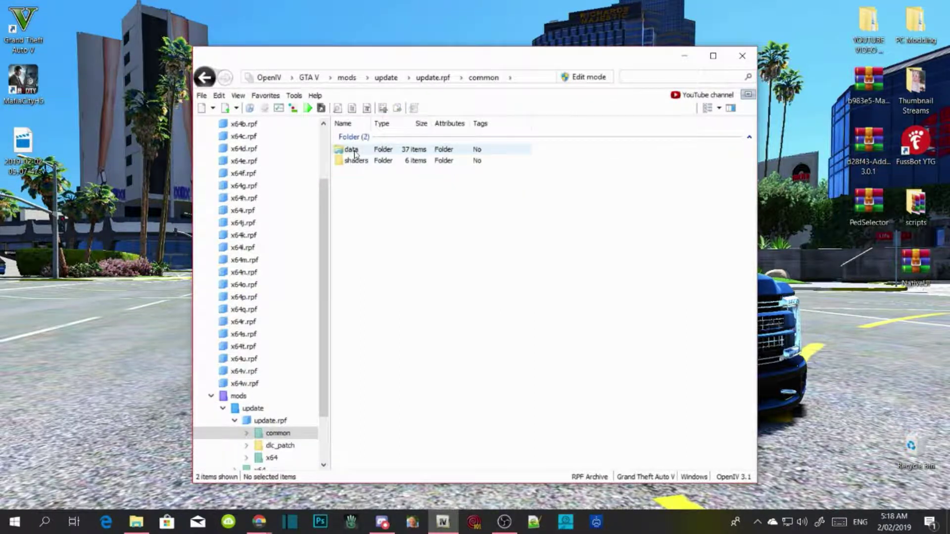
pyautogui.doubleClick(357, 150)
pyautogui.scroll(-5, 409, 195)
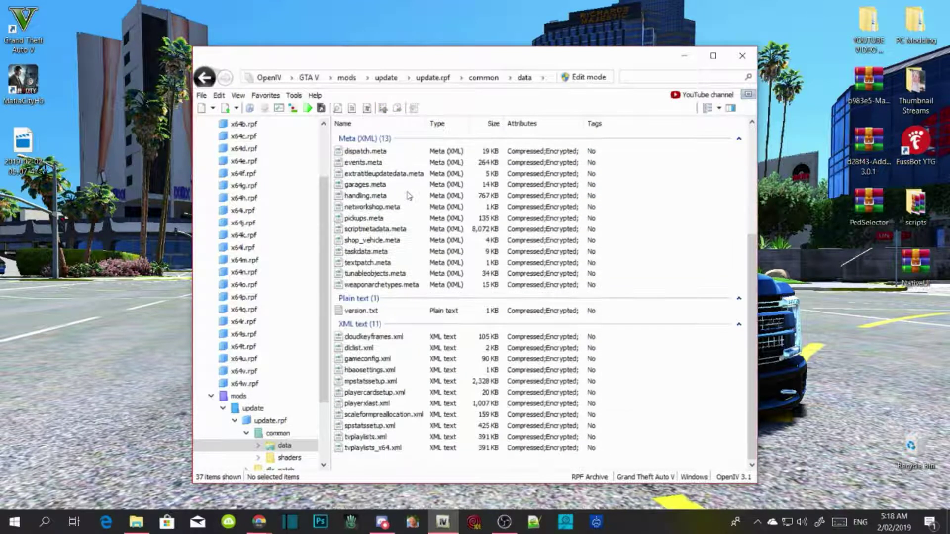
# Turn on OpenIV's Edit mode and open dlclist.xml as editable text.
pyautogui.click(589, 78)
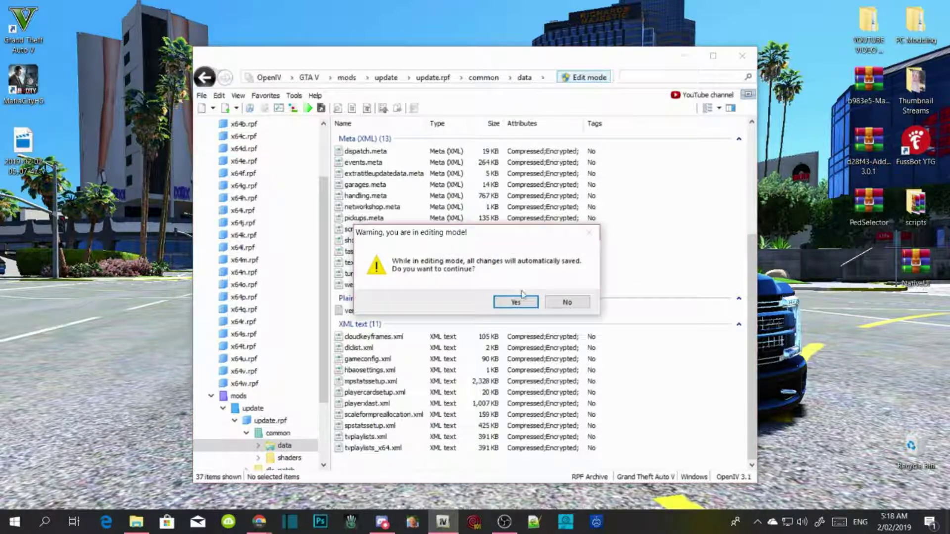
pyautogui.click(521, 301)
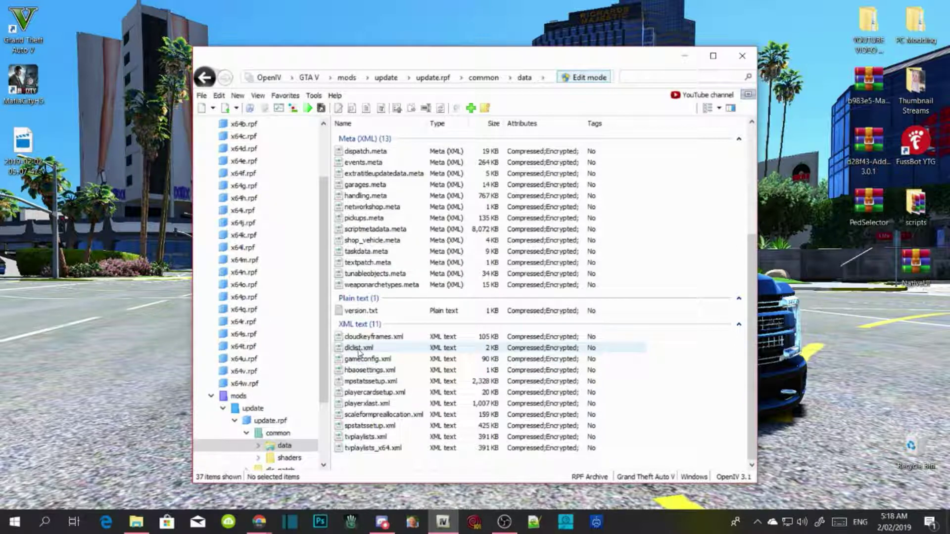
pyautogui.rightClick(359, 350)
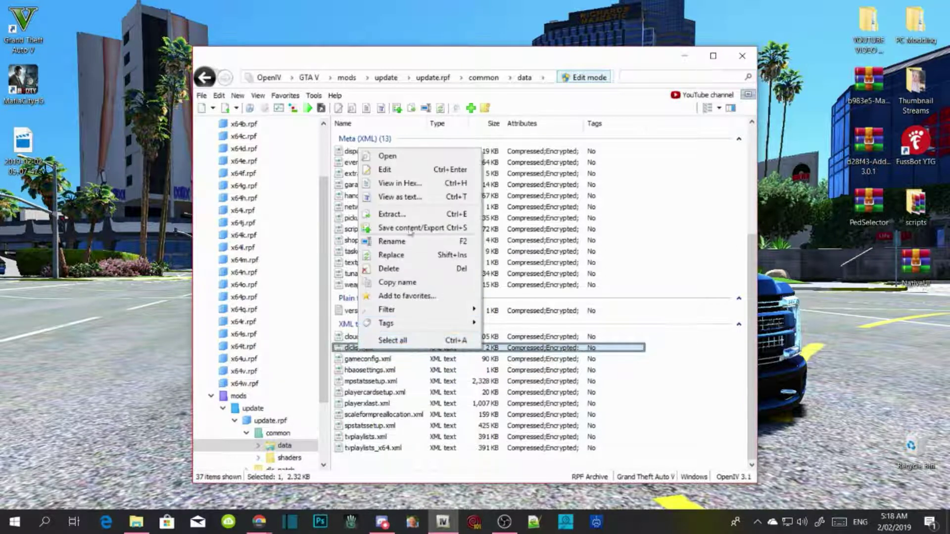
pyautogui.click(400, 197)
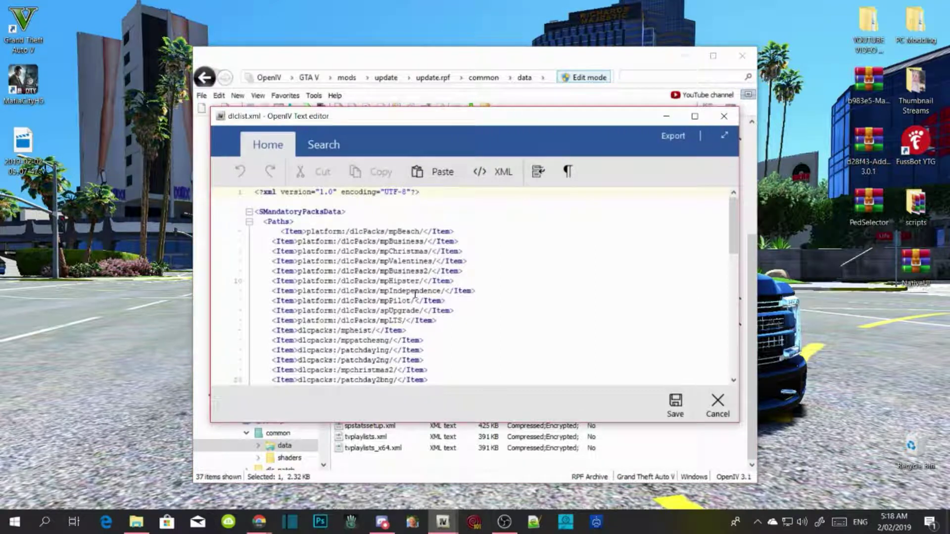
# Paste <Item>dlcpacks:\addonpeds\</Item> on a new line after mpchristmas2018 and save.
pyautogui.scroll(-12, 472, 272)
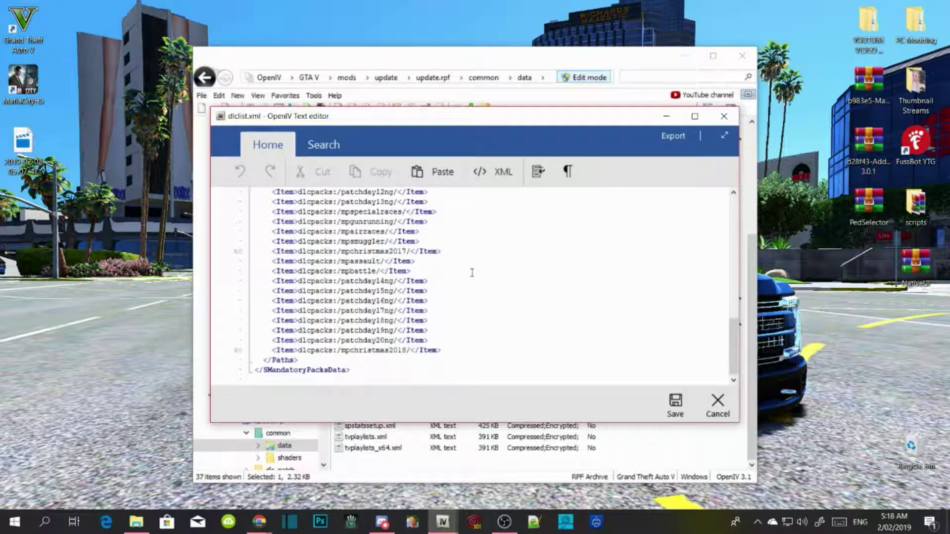
pyautogui.click(455, 351)
pyautogui.press('Return')
pyautogui.hotkey('ctrl', 'v')
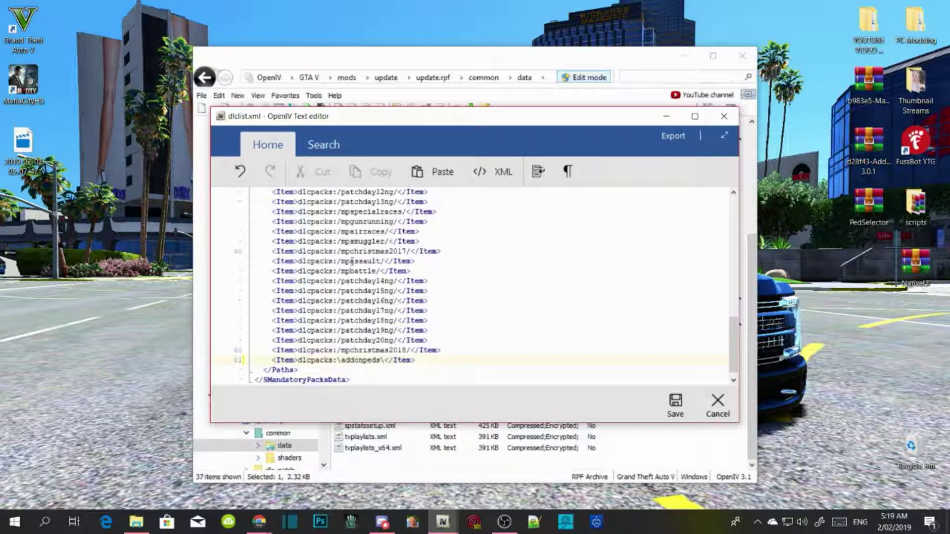
pyautogui.click(675, 405)
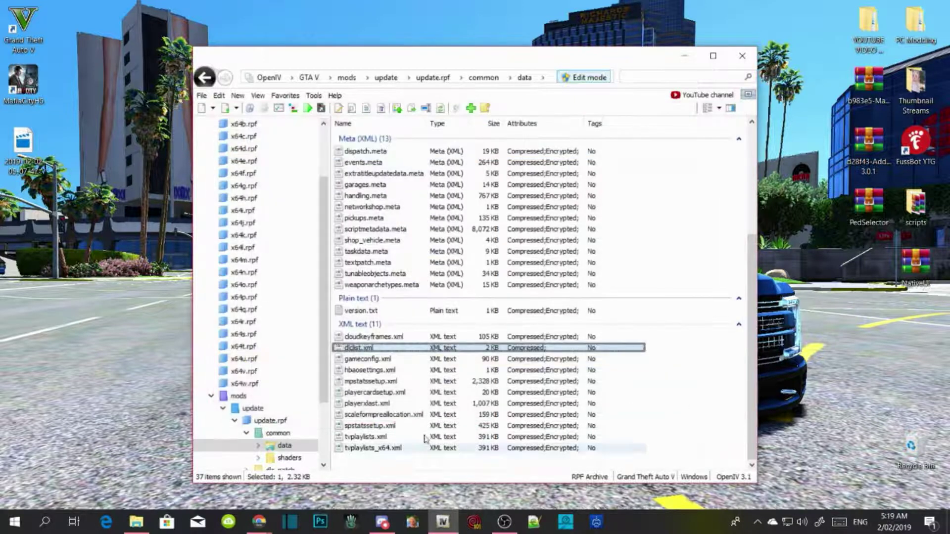
# Reopen dlclist.xml to confirm the addonpeds line, then return to the GTA V root folder.
pyautogui.doubleClick(365, 349)
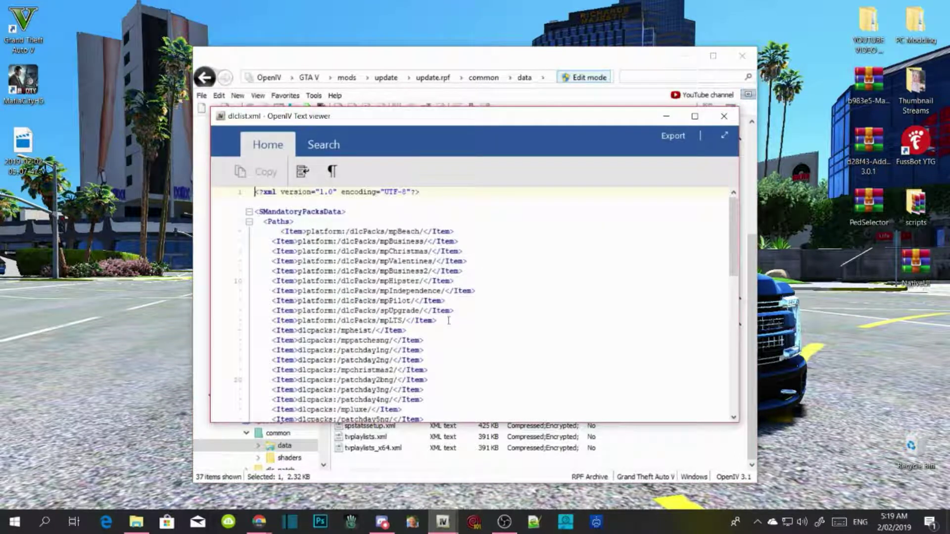
pyautogui.scroll(-13, 450, 320)
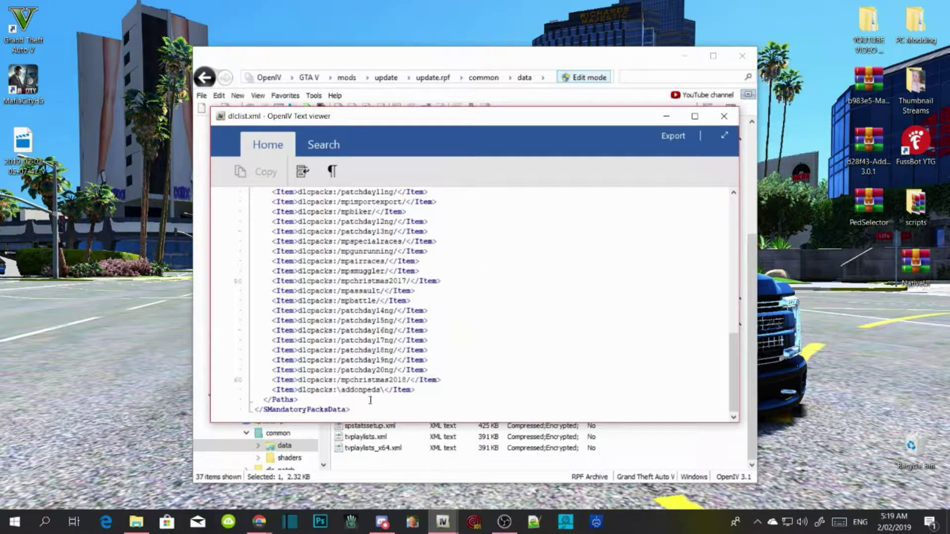
pyautogui.click(724, 116)
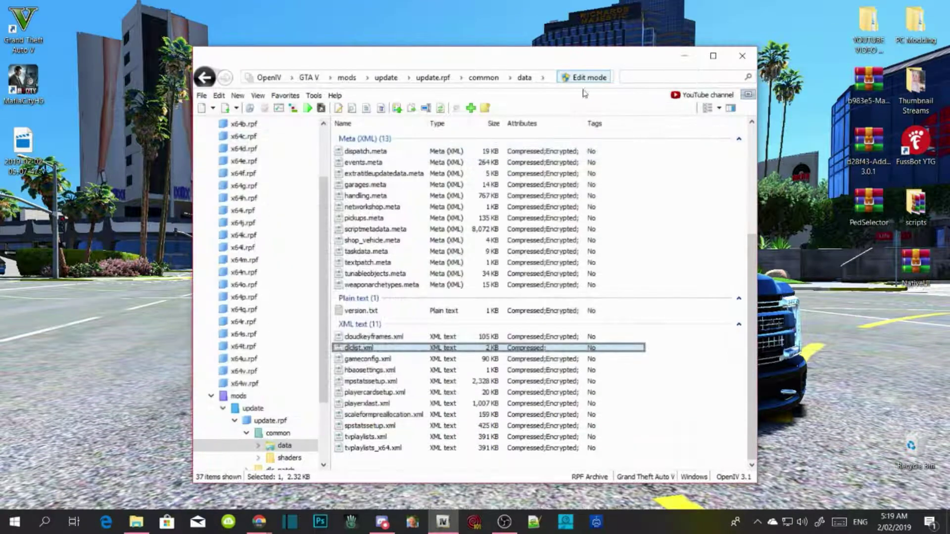
pyautogui.click(341, 78)
pyautogui.click(330, 78)
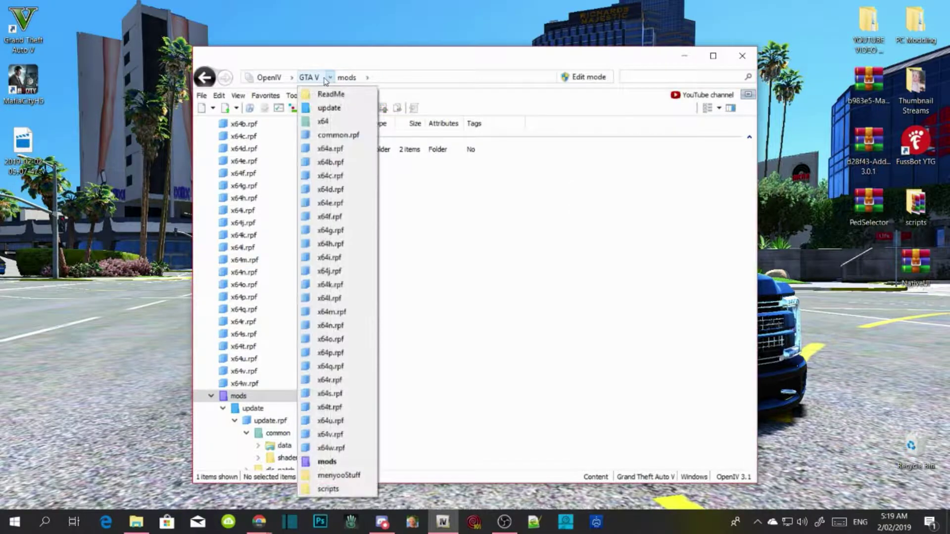
pyautogui.click(314, 80)
pyautogui.click(312, 78)
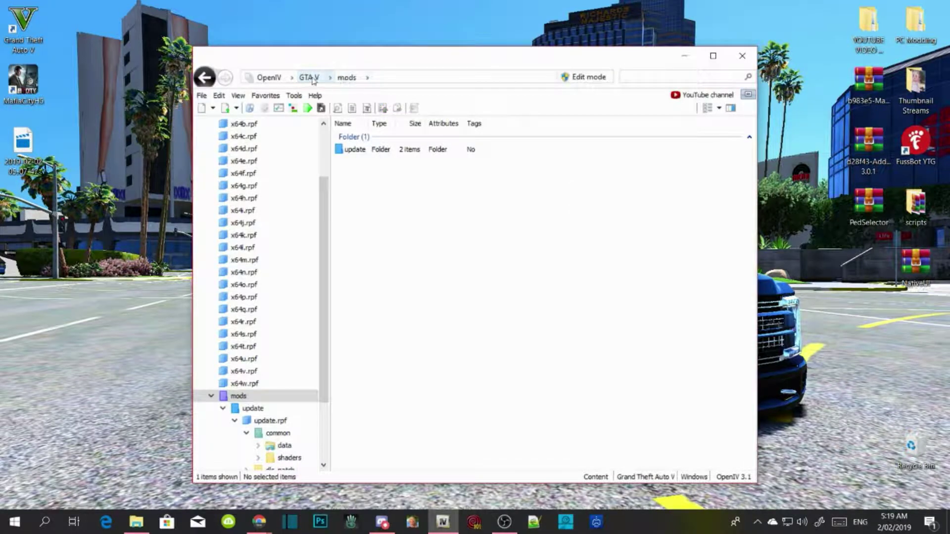
# Close OpenIV and bring back the Grand Theft Auto V folder in File Explorer.
pyautogui.click(748, 58)
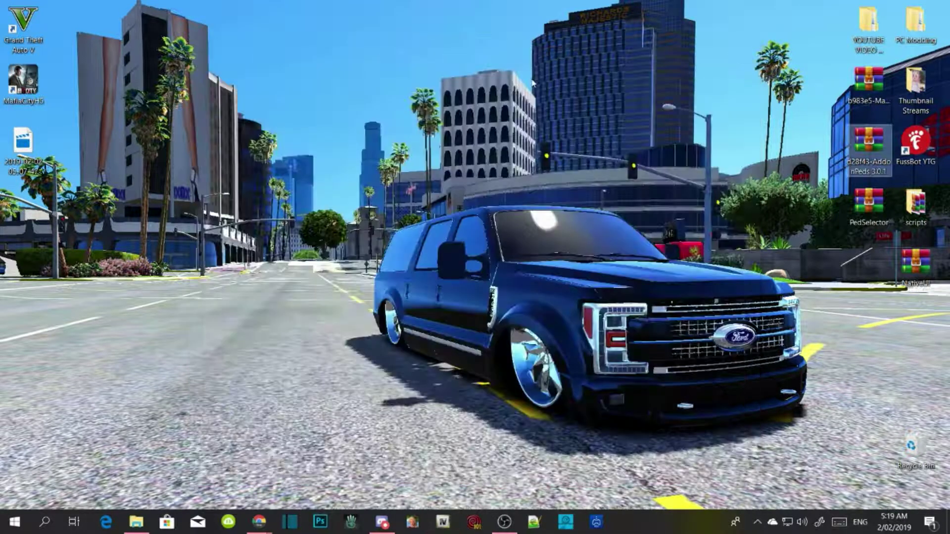
pyautogui.rightClick(128, 488)
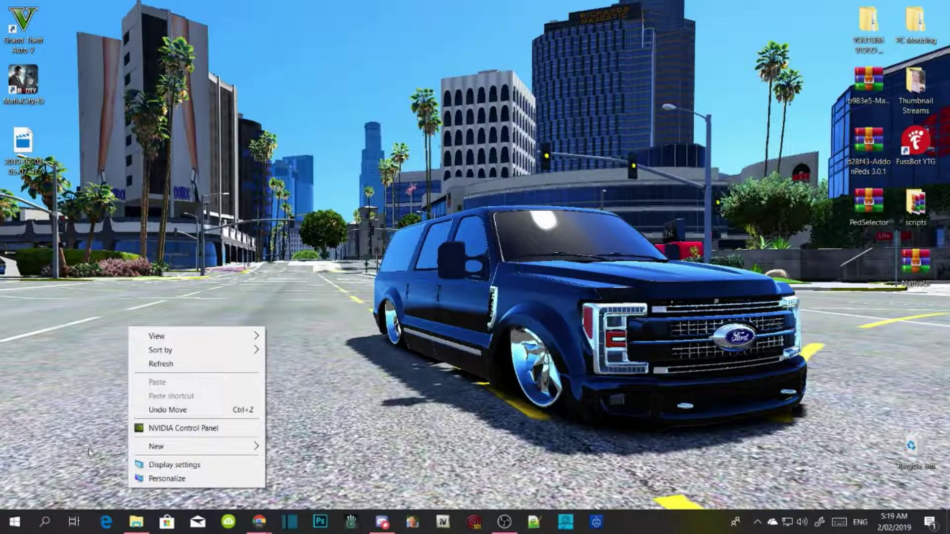
pyautogui.click(135, 521)
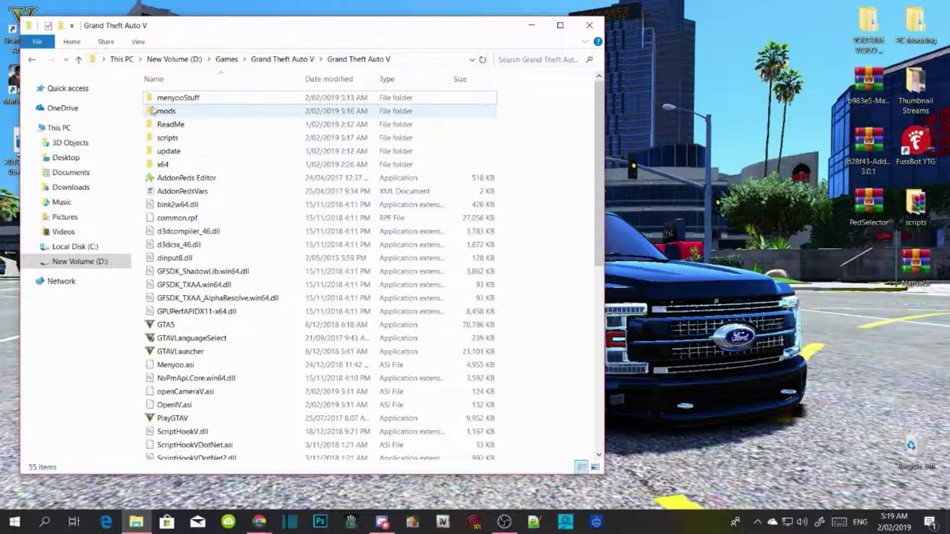
# Confirm addonpeds sits in mods\update\x64\dlcpacks, then open the game's scripts folder.
pyautogui.click(166, 112)
pyautogui.doubleClick(167, 112)
pyautogui.doubleClick(173, 101)
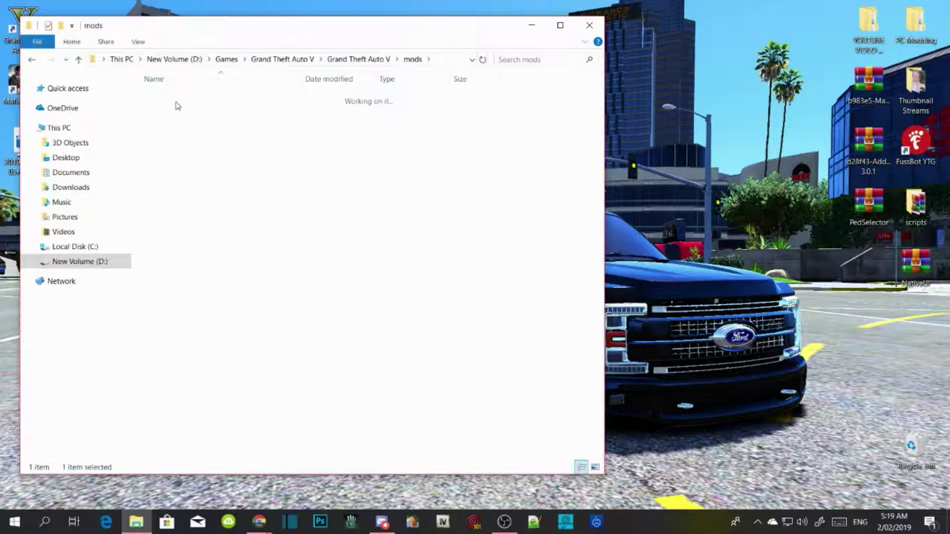
pyautogui.doubleClick(175, 102)
pyautogui.doubleClick(176, 109)
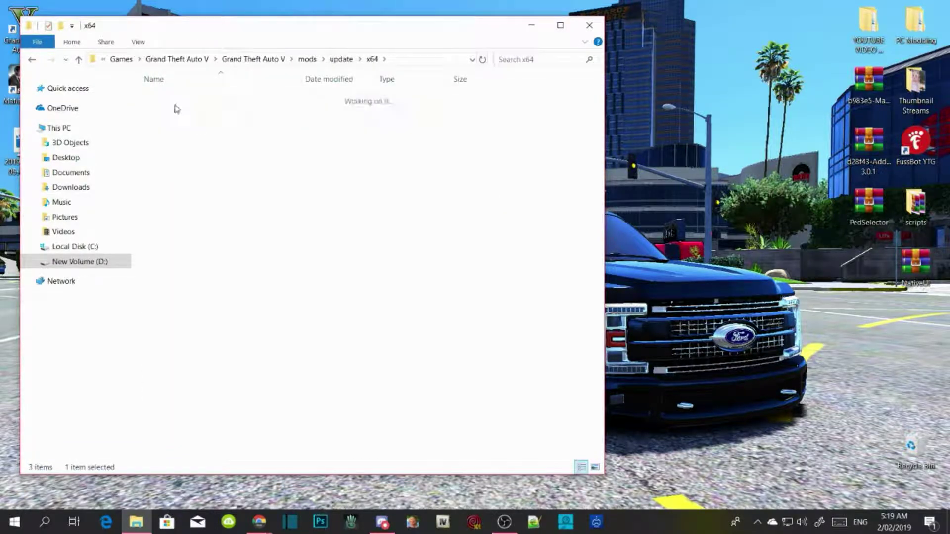
pyautogui.click(271, 58)
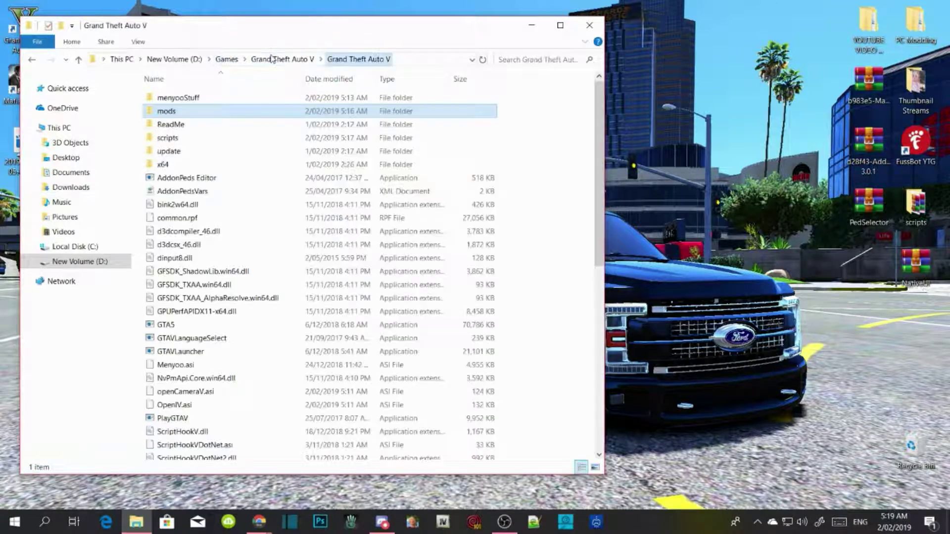
pyautogui.doubleClick(167, 139)
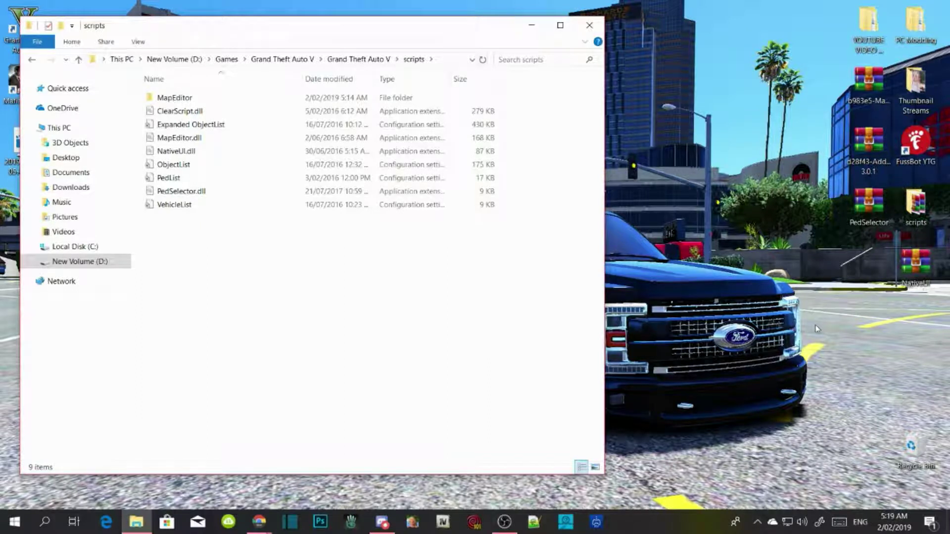
# Replace the scripts folder's PedSelector.dll with the copy from PedSelector.rar, then close the archive.
pyautogui.doubleClick(866, 216)
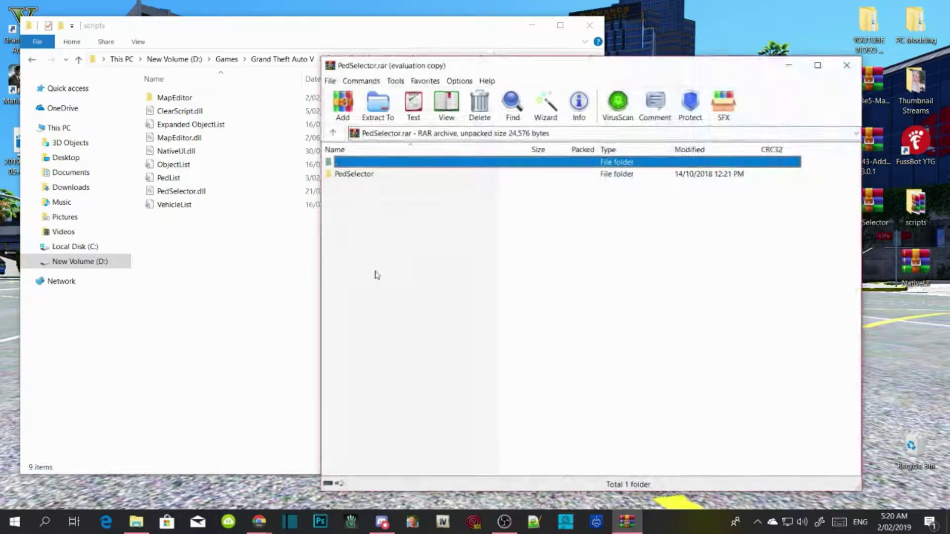
pyautogui.doubleClick(354, 174)
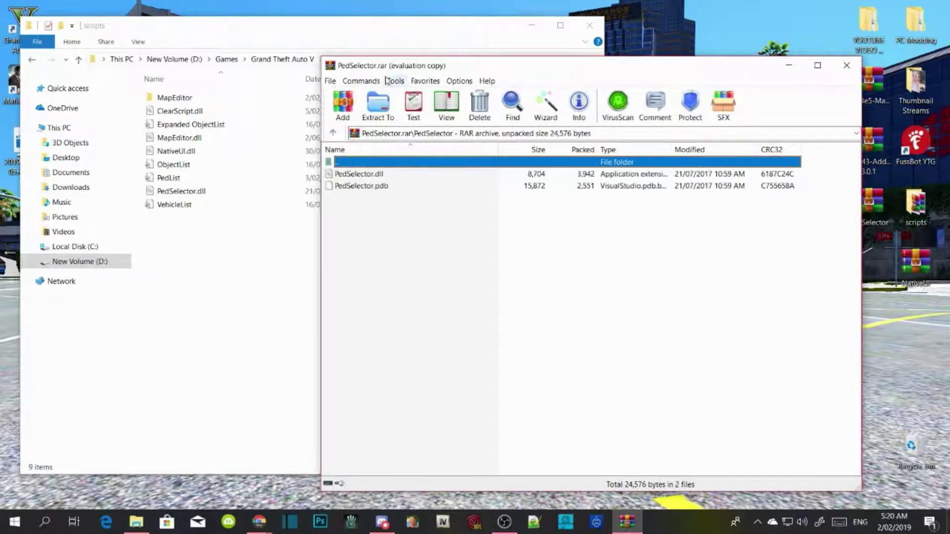
pyautogui.moveTo(389, 72); pyautogui.dragTo(697, 46)
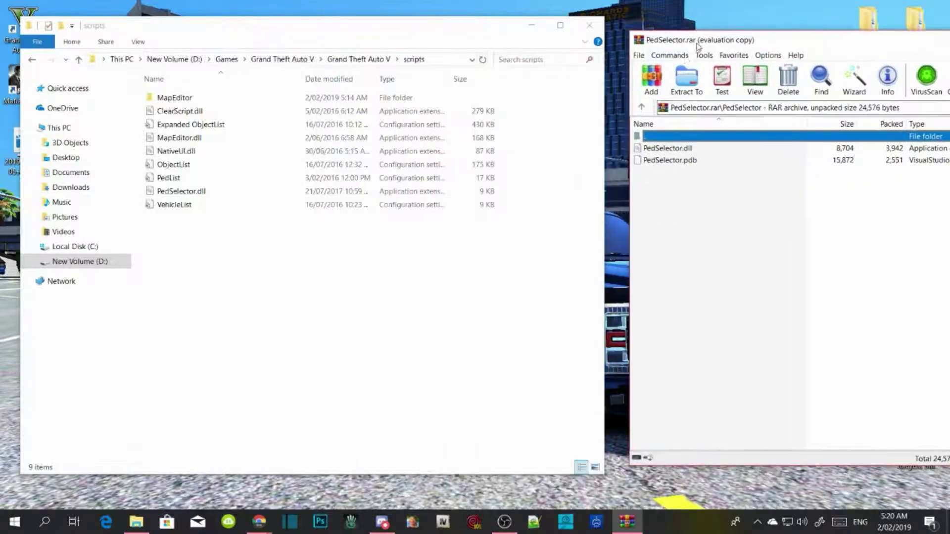
pyautogui.click(702, 275)
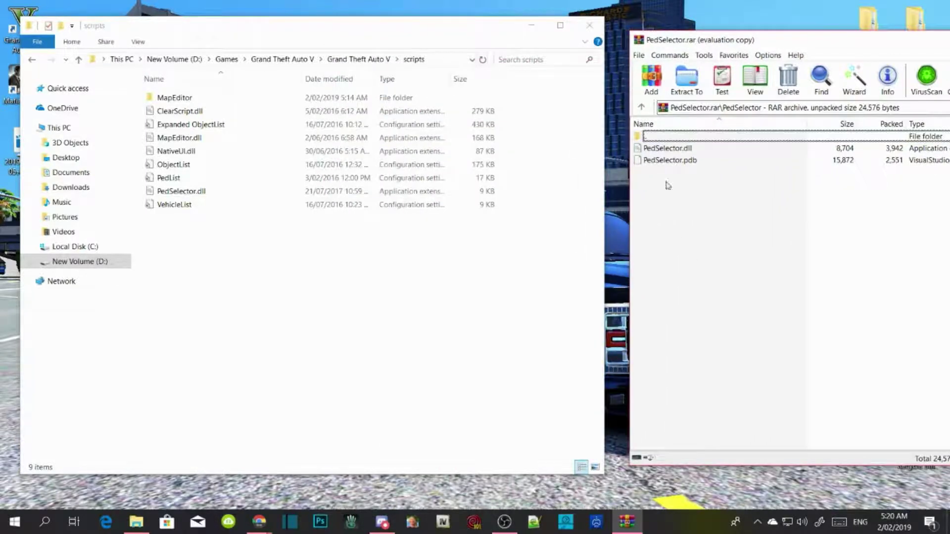
pyautogui.click(667, 149)
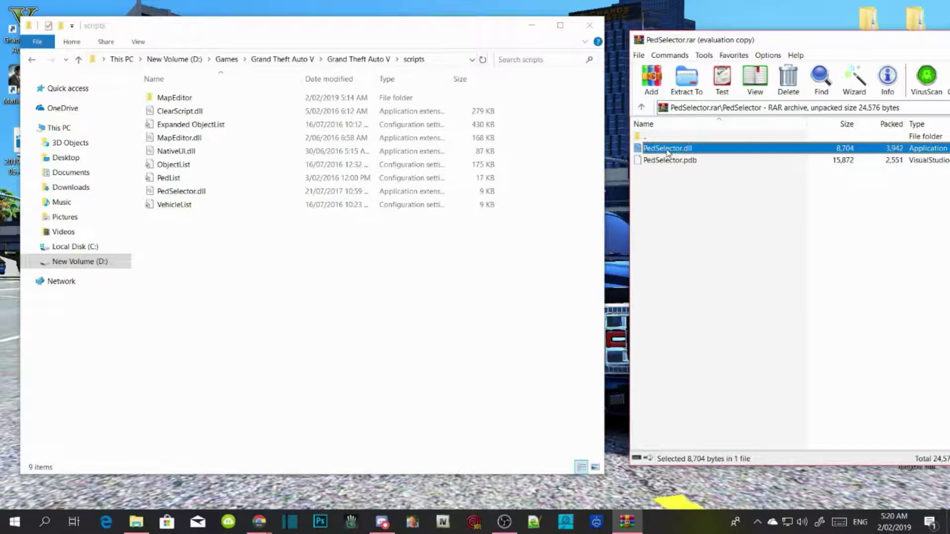
pyautogui.moveTo(668, 151); pyautogui.dragTo(241, 251)
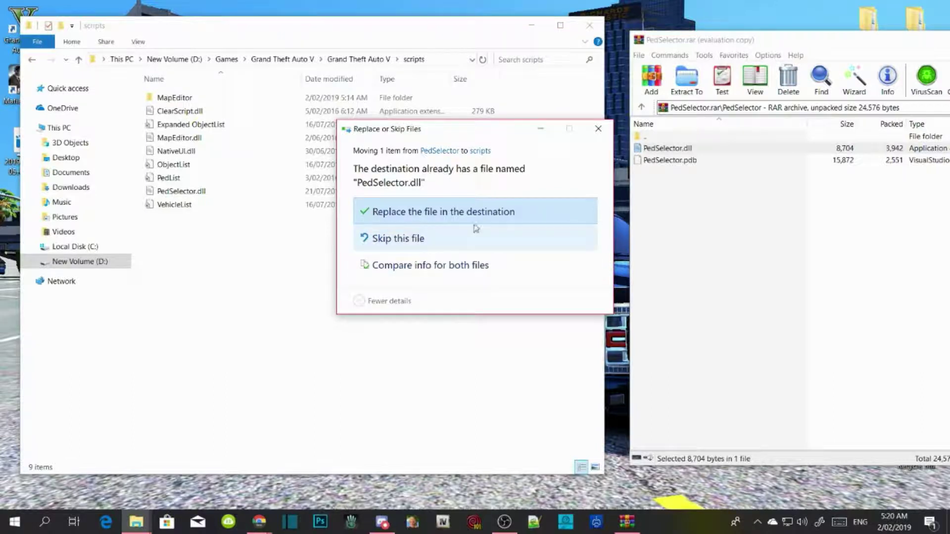
pyautogui.click(488, 213)
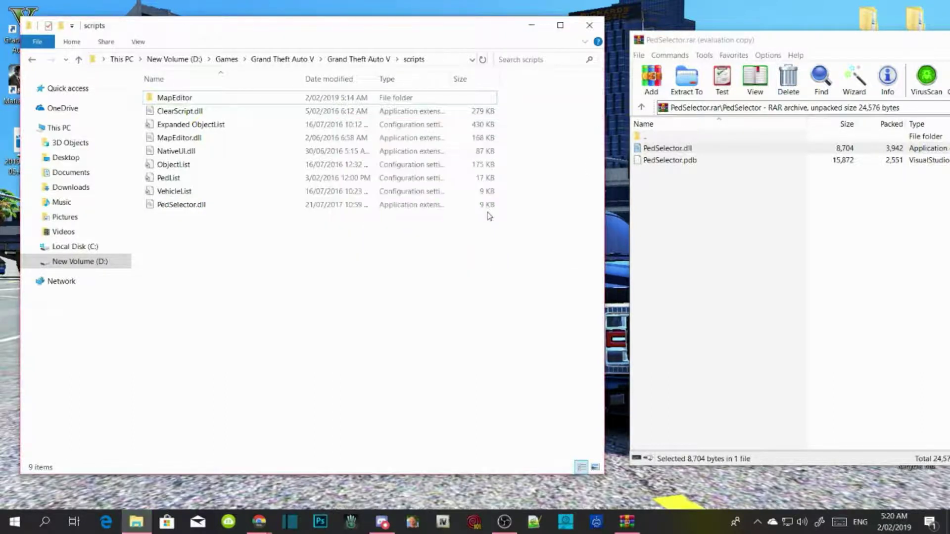
pyautogui.moveTo(772, 45); pyautogui.dragTo(301, 48)
pyautogui.click(681, 44)
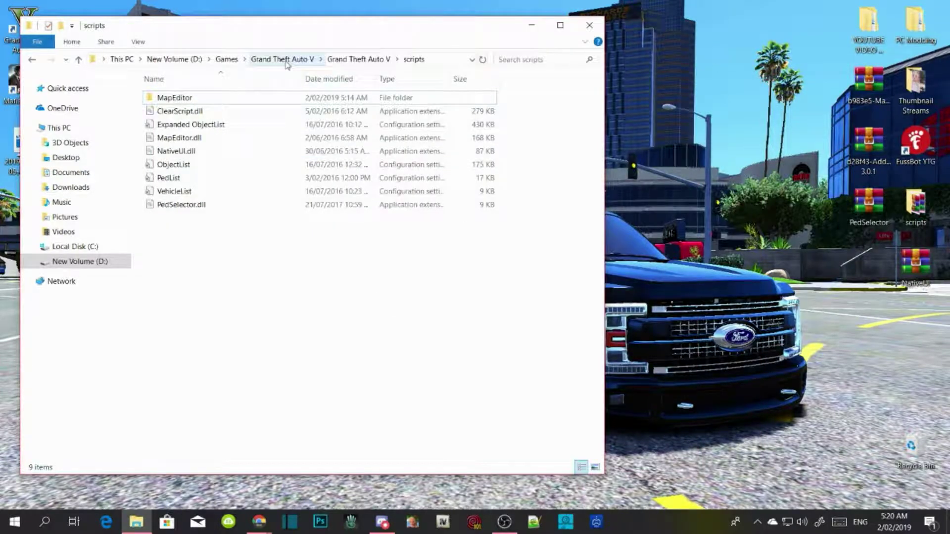
# Return to the Grand Theft Auto V folder, refresh its listing, and close File Explorer.
pyautogui.click(376, 63)
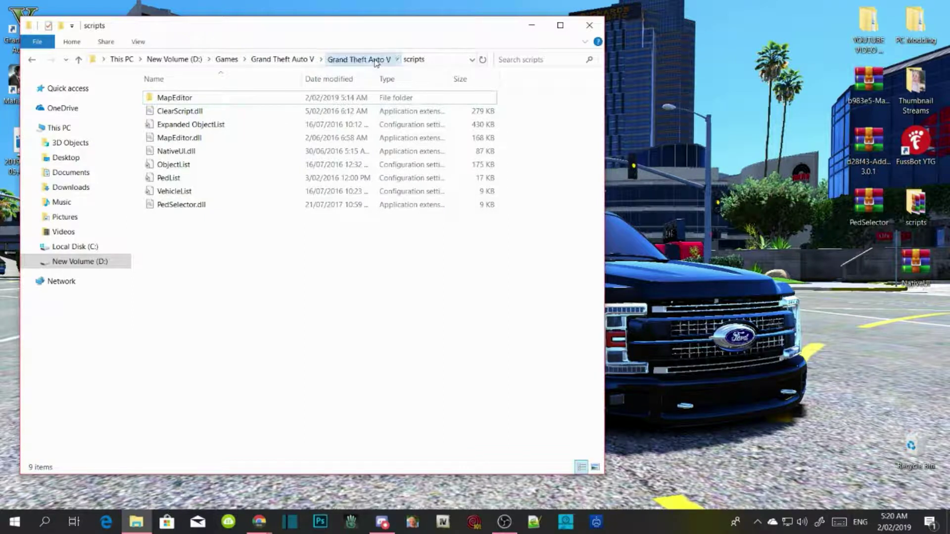
pyautogui.rightClick(562, 238)
pyautogui.click(600, 289)
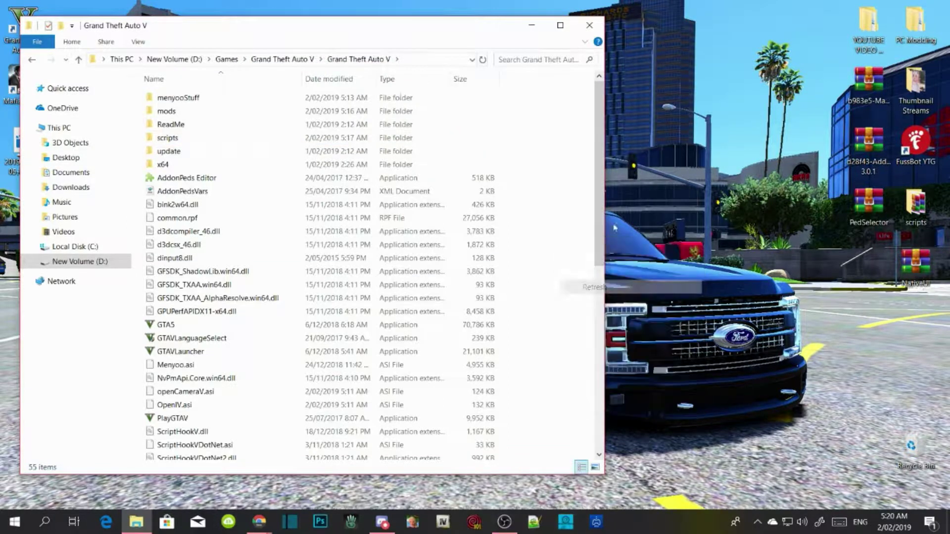
pyautogui.click(589, 24)
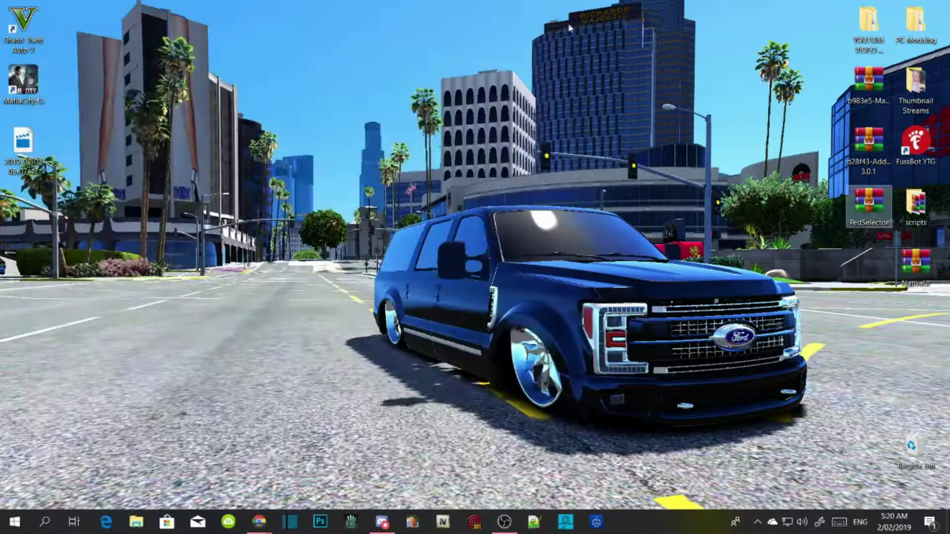
# Refresh the desktop four times from its right-click menu.
pyautogui.rightClick(450, 28)
pyautogui.click(491, 63)
pyautogui.rightClick(421, 49)
pyautogui.click(449, 89)
pyautogui.rightClick(428, 73)
pyautogui.click(448, 110)
pyautogui.rightClick(380, 70)
pyautogui.click(416, 108)
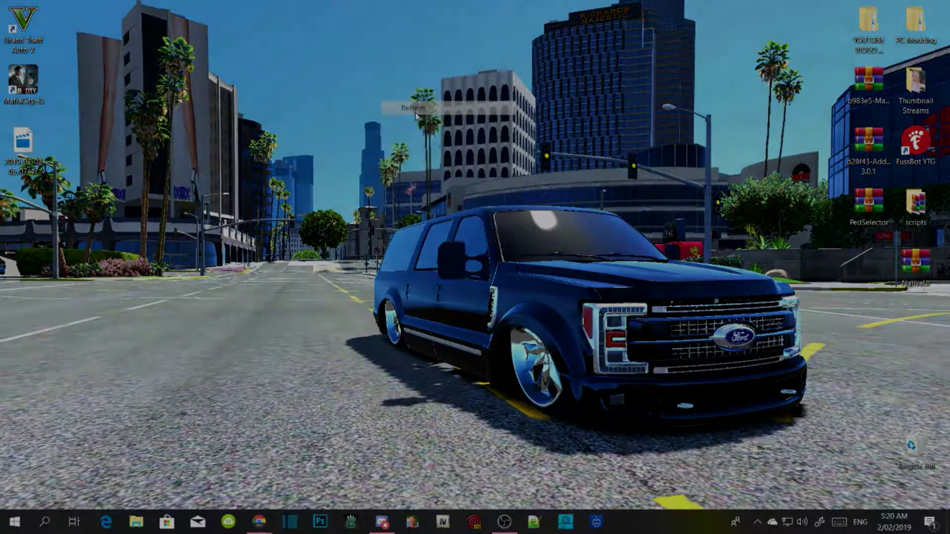